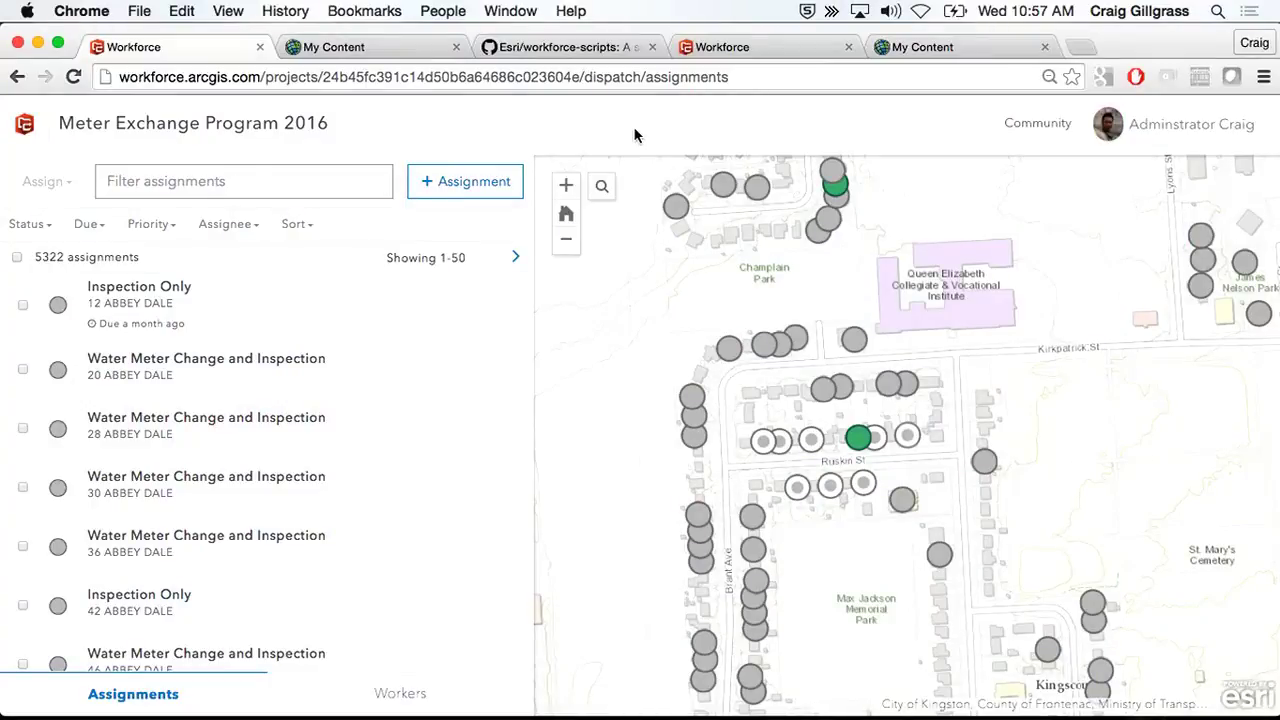
- Leave the Meter Exchange Program 2016 dispatch view and return to the Workforce Projects page
click(25, 123)
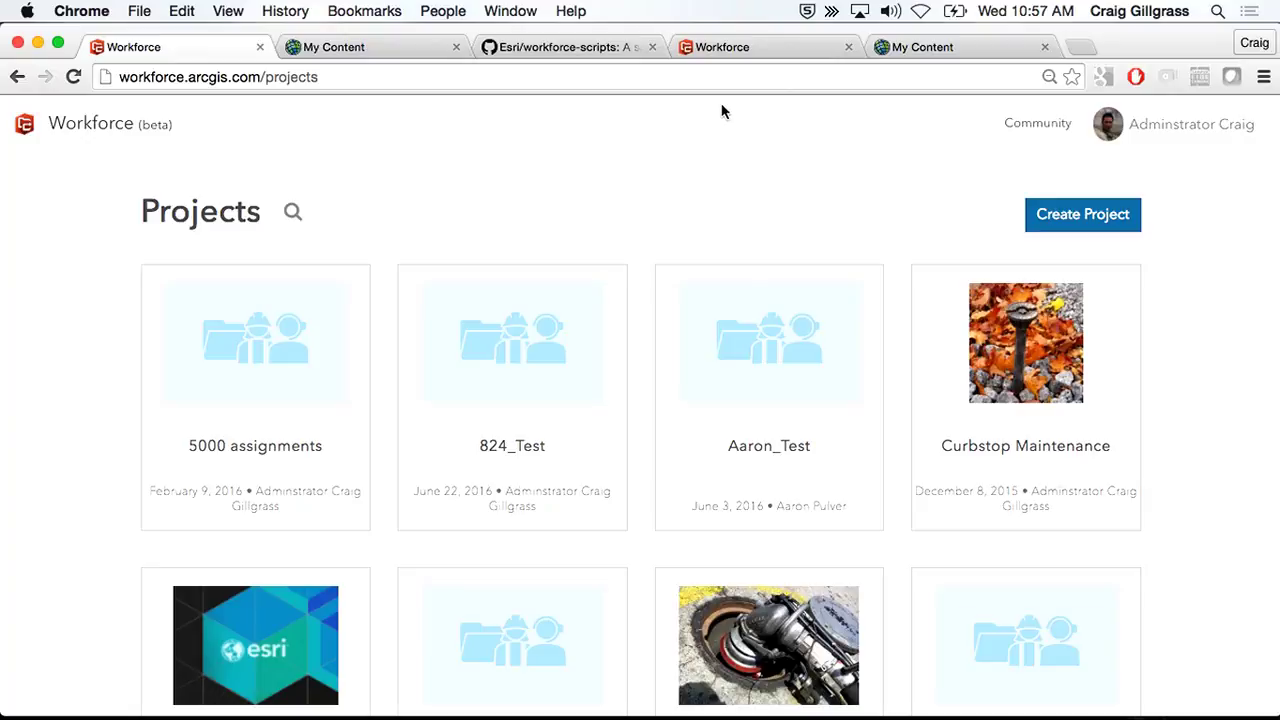
- Open the Meter Exchange Program 2016 settings and view its assignment types, such as Gas Meter Change and Inspection
scroll(650, 388, down, 5)
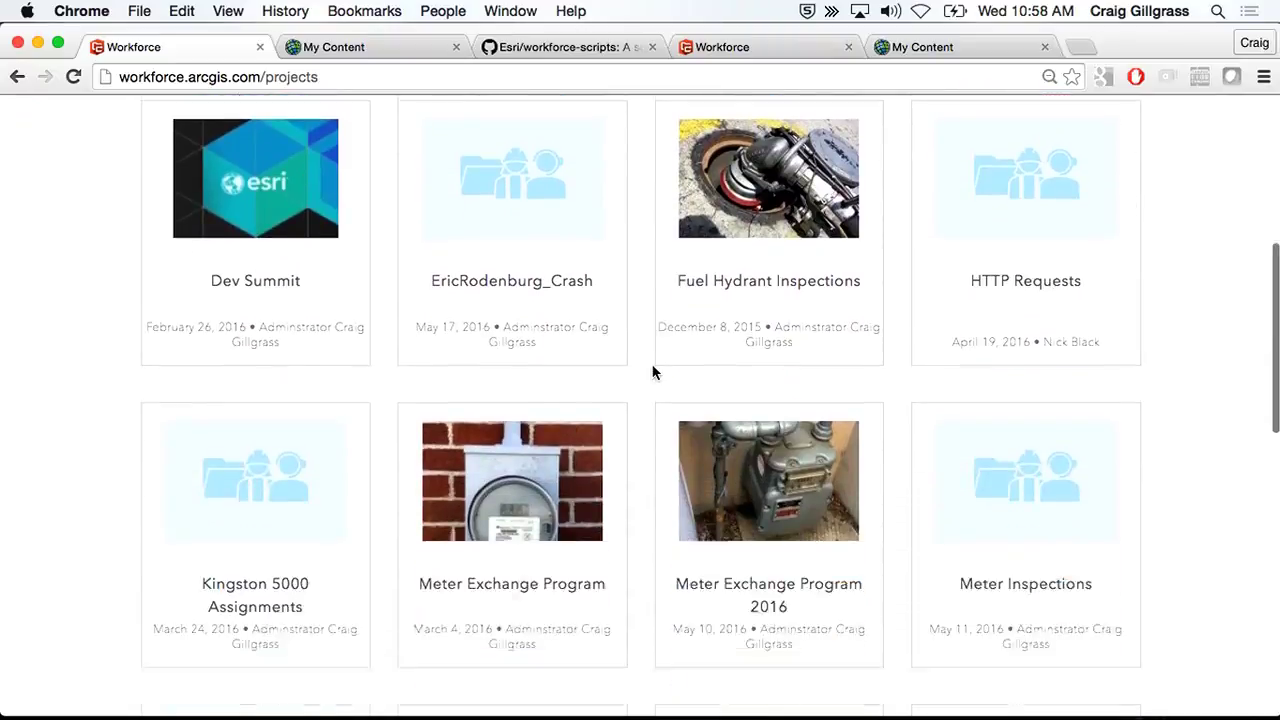
mouse_move(822, 363)
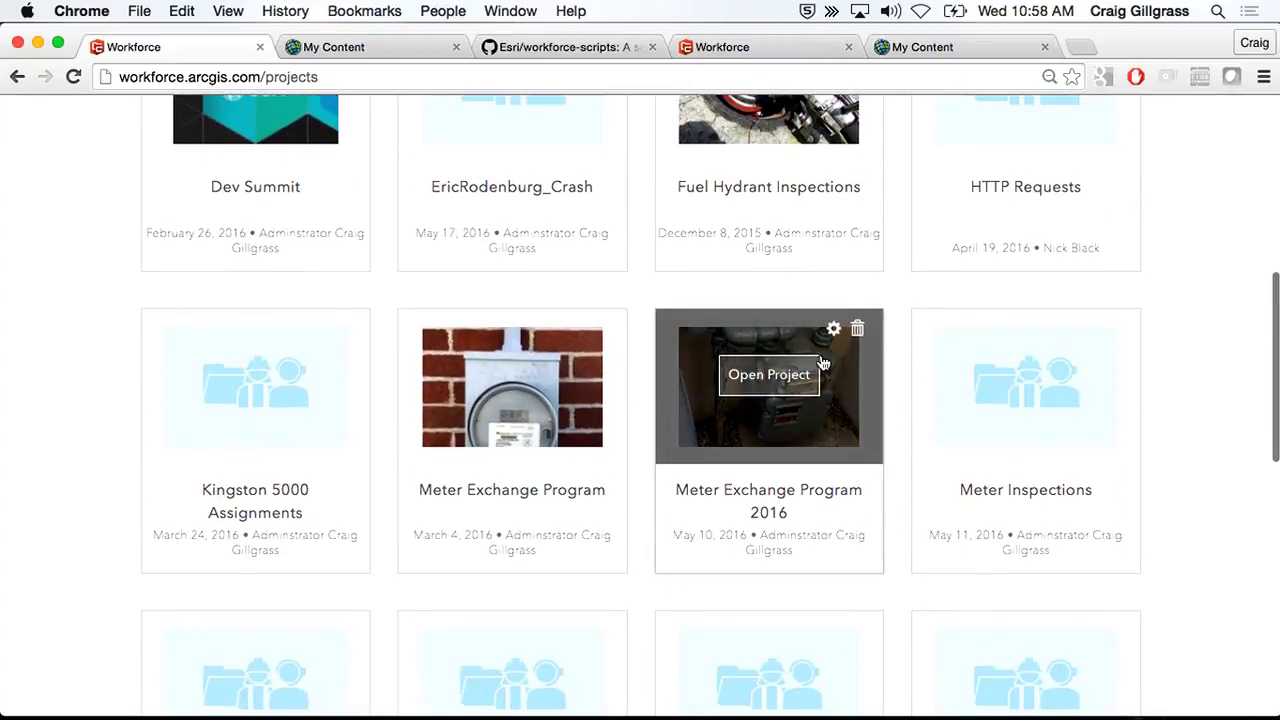
click(833, 329)
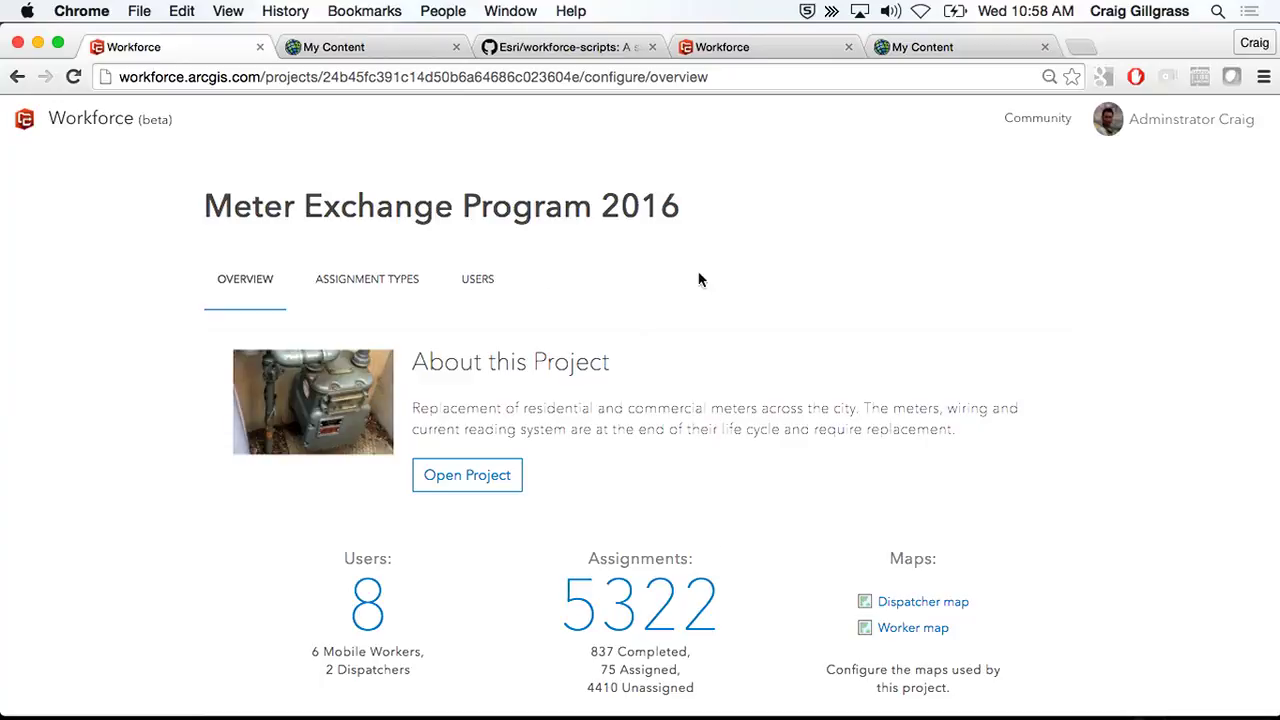
click(378, 287)
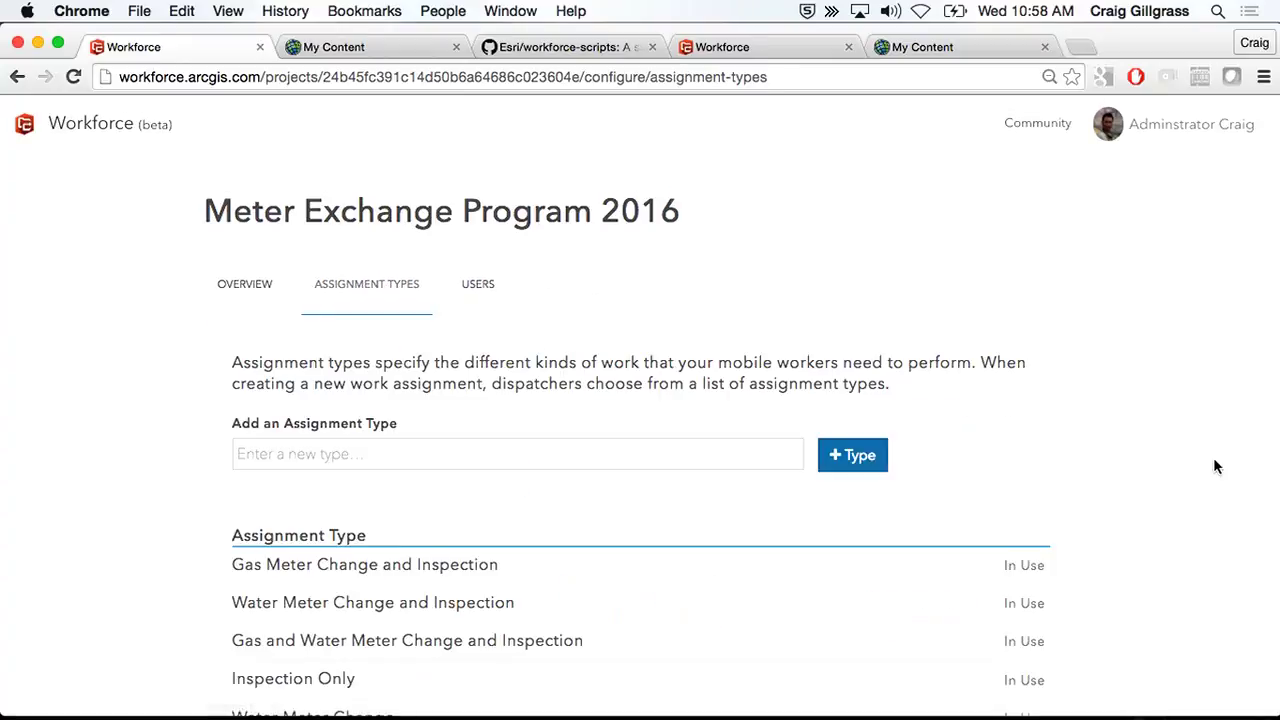
scroll(1215, 466, down, 2)
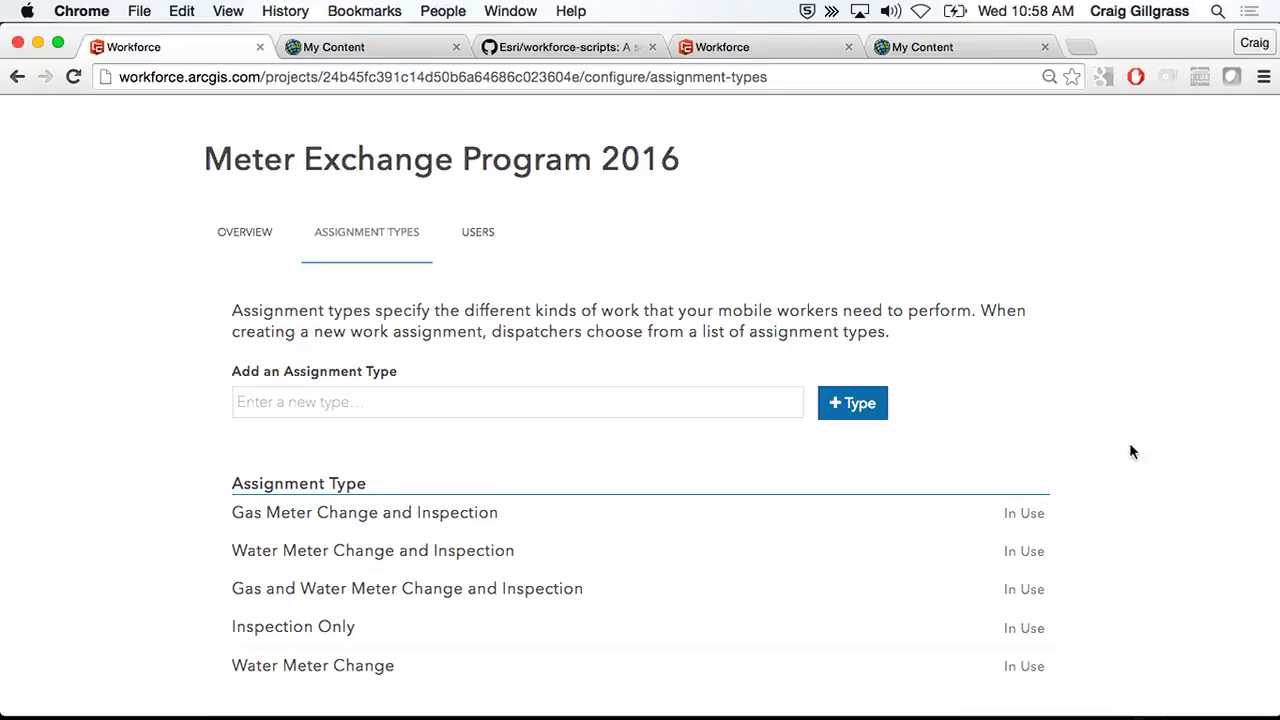
- Look through the project's user list and roles, then go back to the Projects page
click(477, 232)
scroll(1189, 420, down, 5)
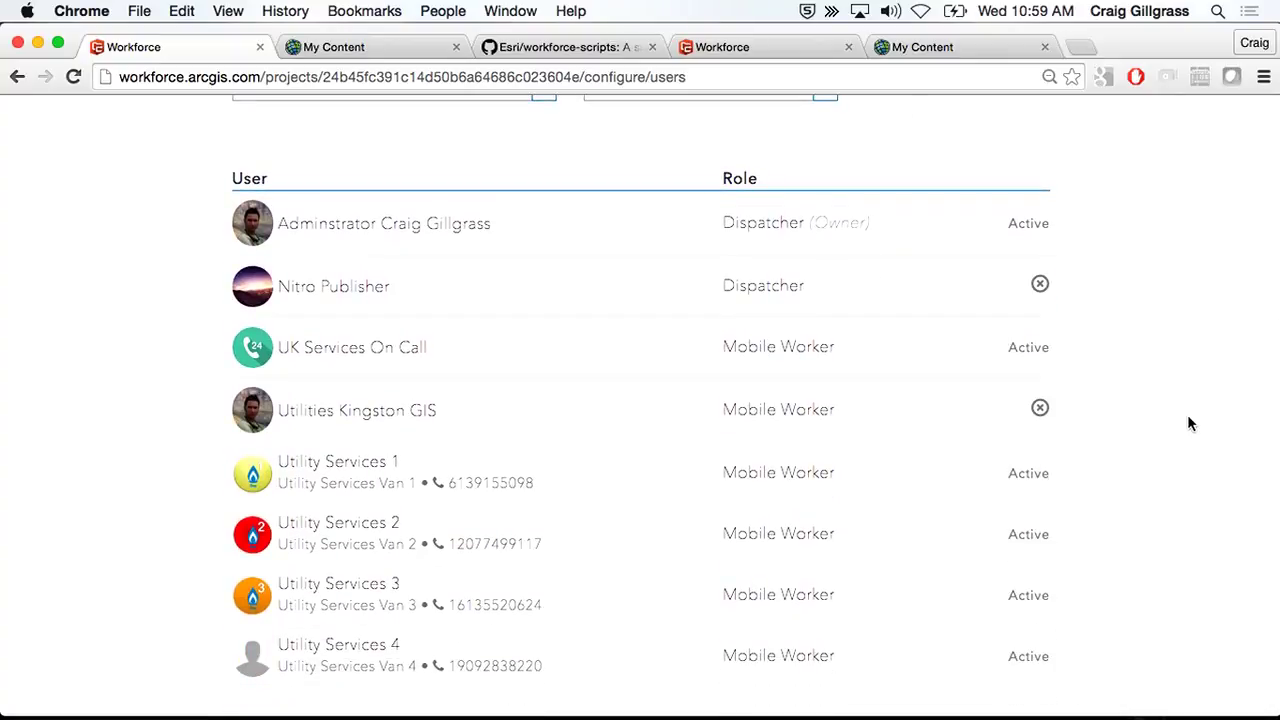
mouse_move(240, 486)
mouse_move(340, 652)
mouse_move(451, 476)
scroll(1140, 250, up, 5)
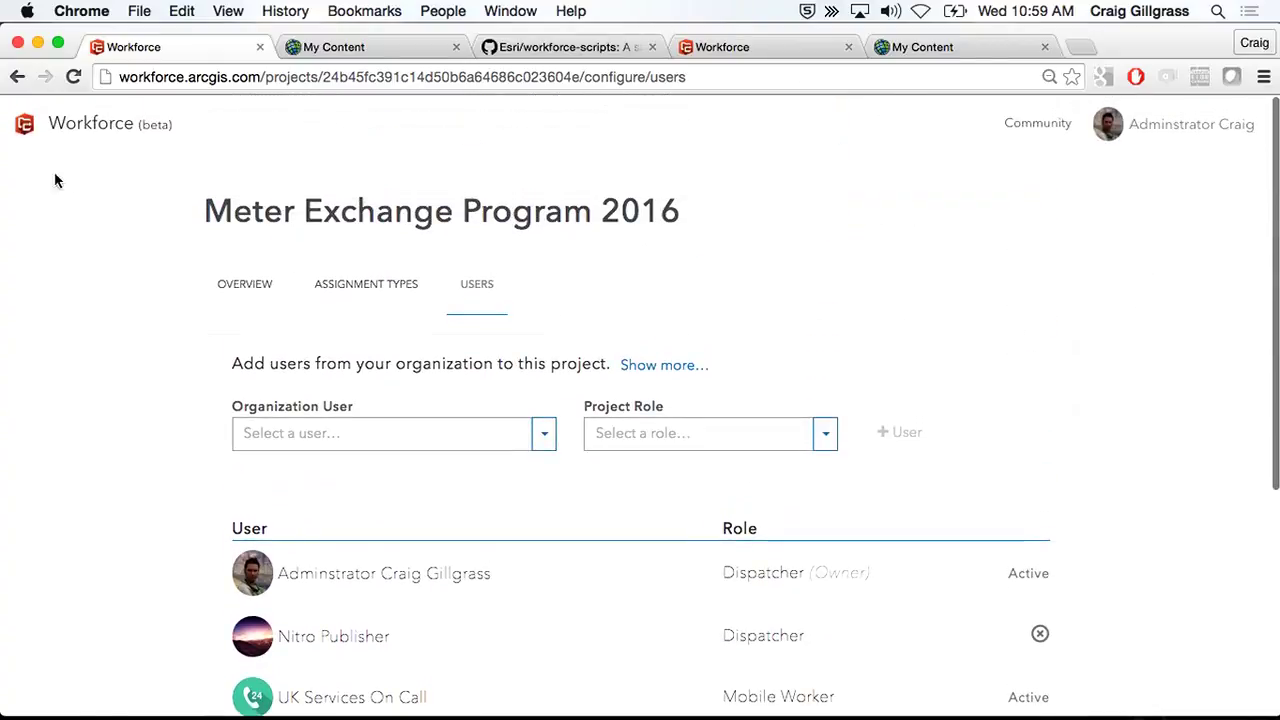
click(25, 124)
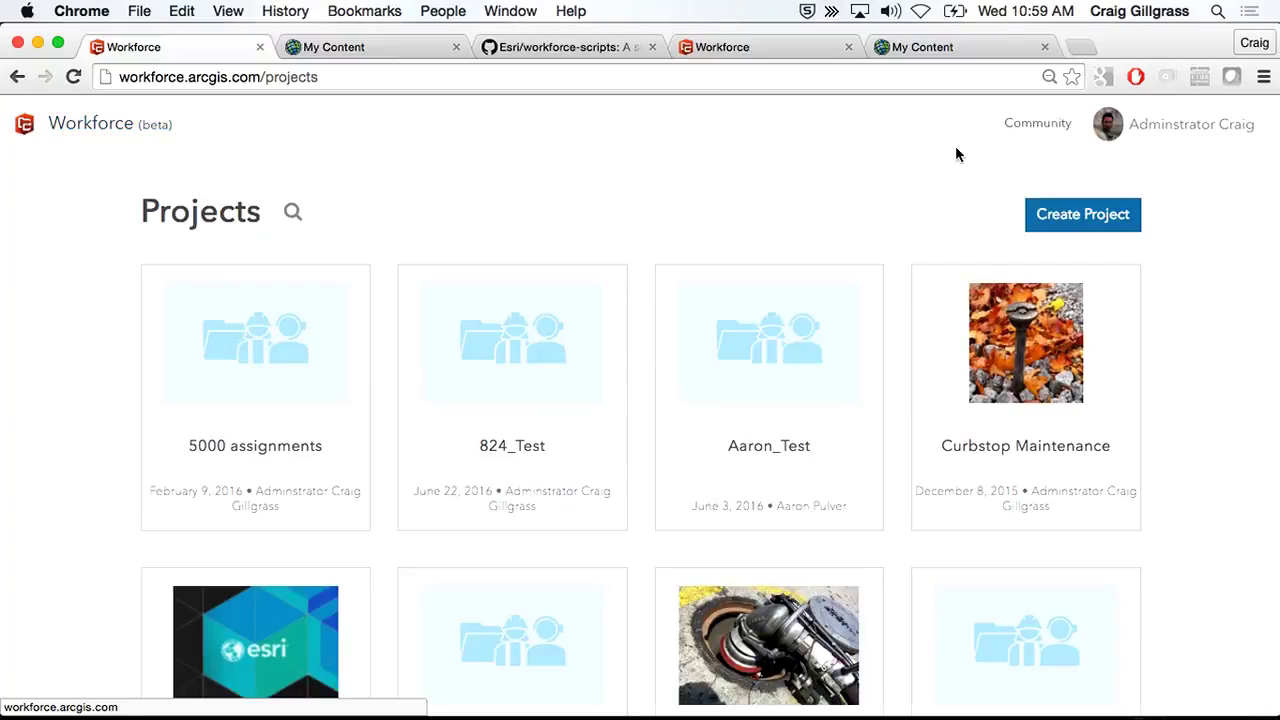
- Create project UCDemo8934 with the summary 'This is my demo project'
click(1084, 220)
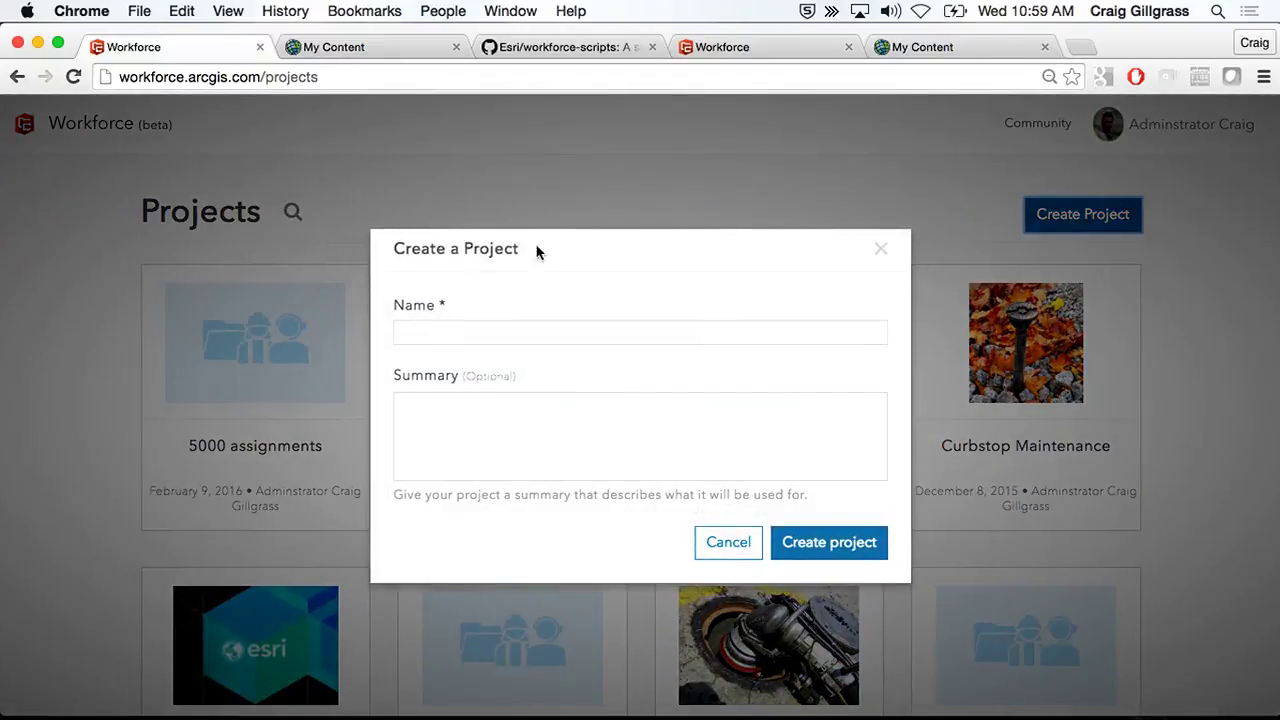
click(463, 331)
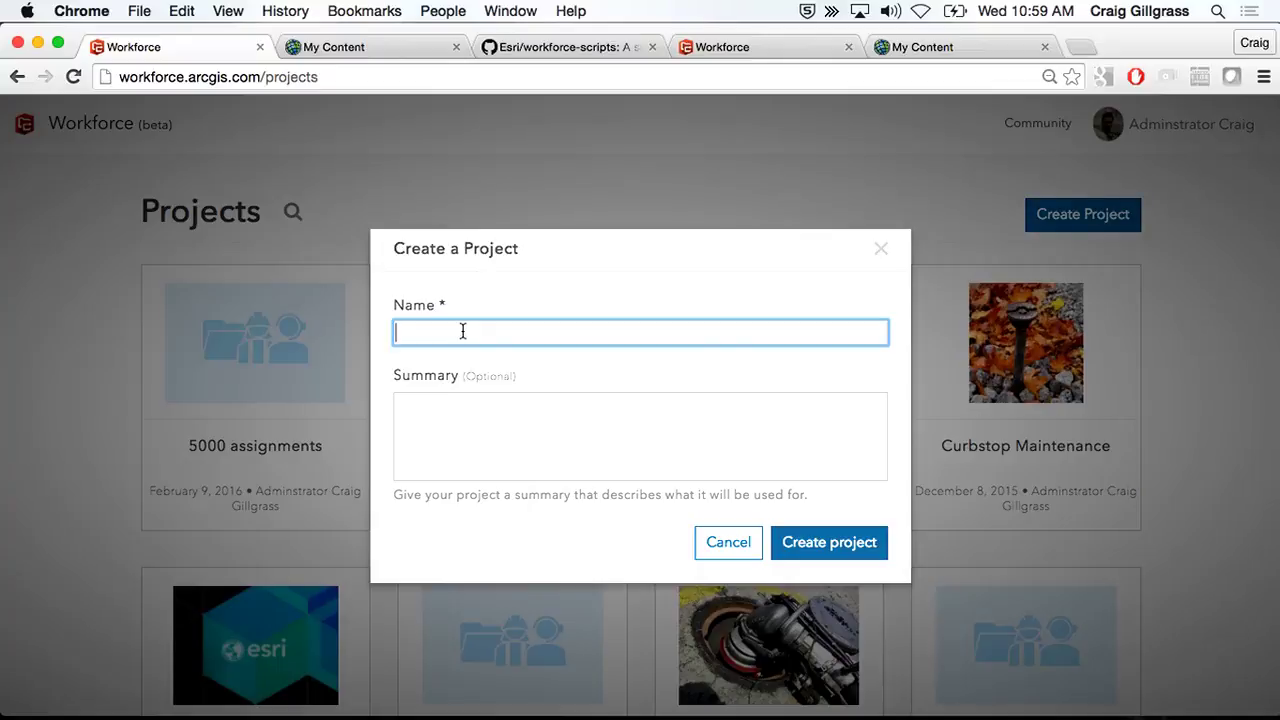
text(UCDemo8934897)
key(BackSpace)
key(BackSpace)
key(BackSpace)
click(576, 427)
text(This is my de)
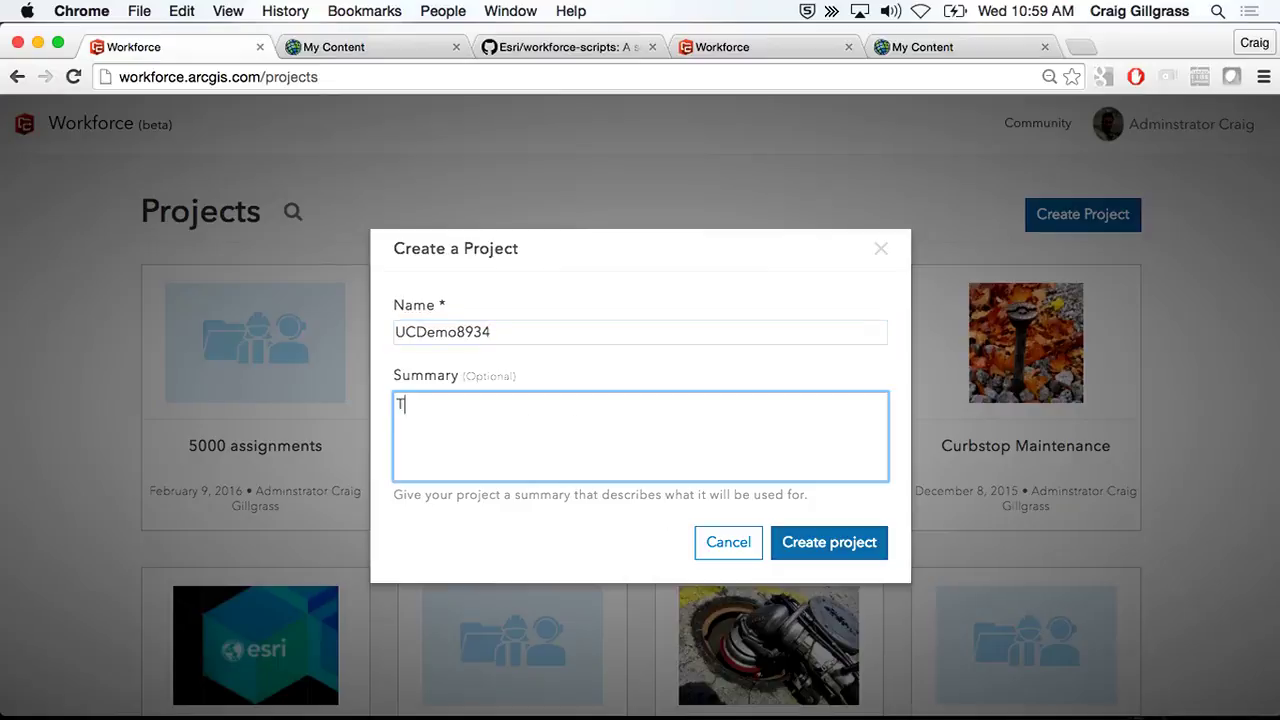
text(mo project)
click(855, 551)
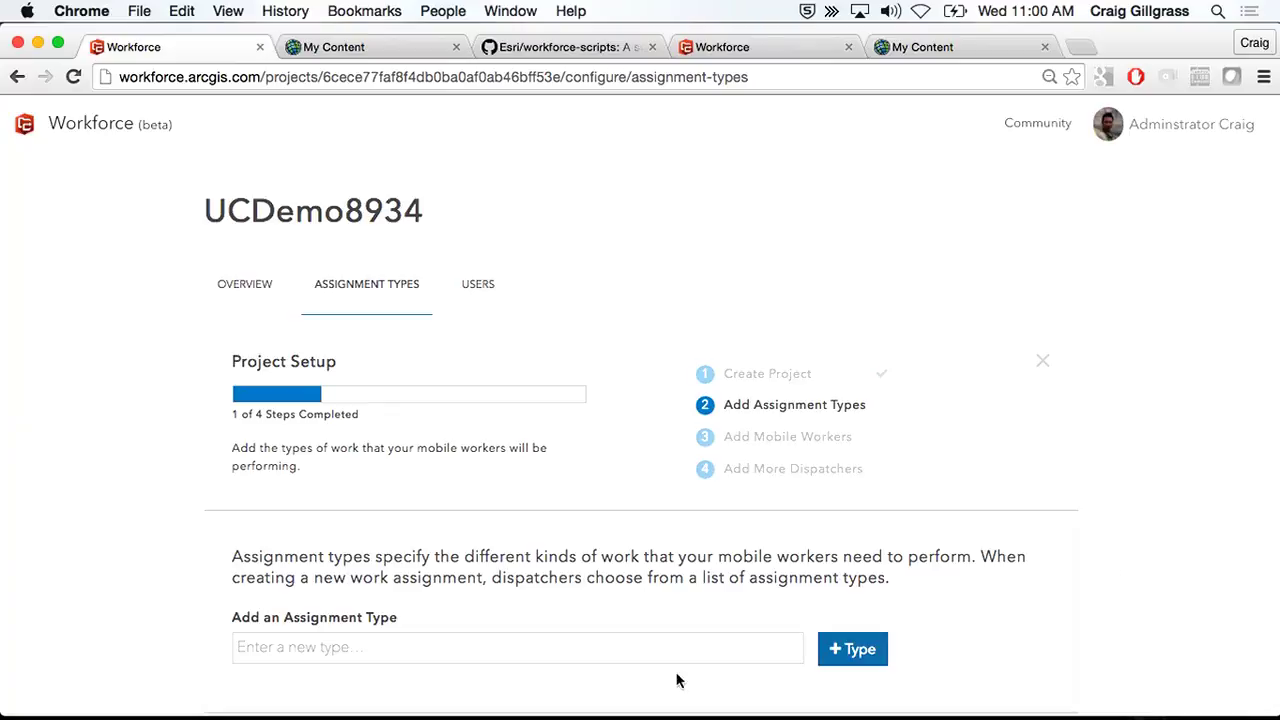
click(420, 645)
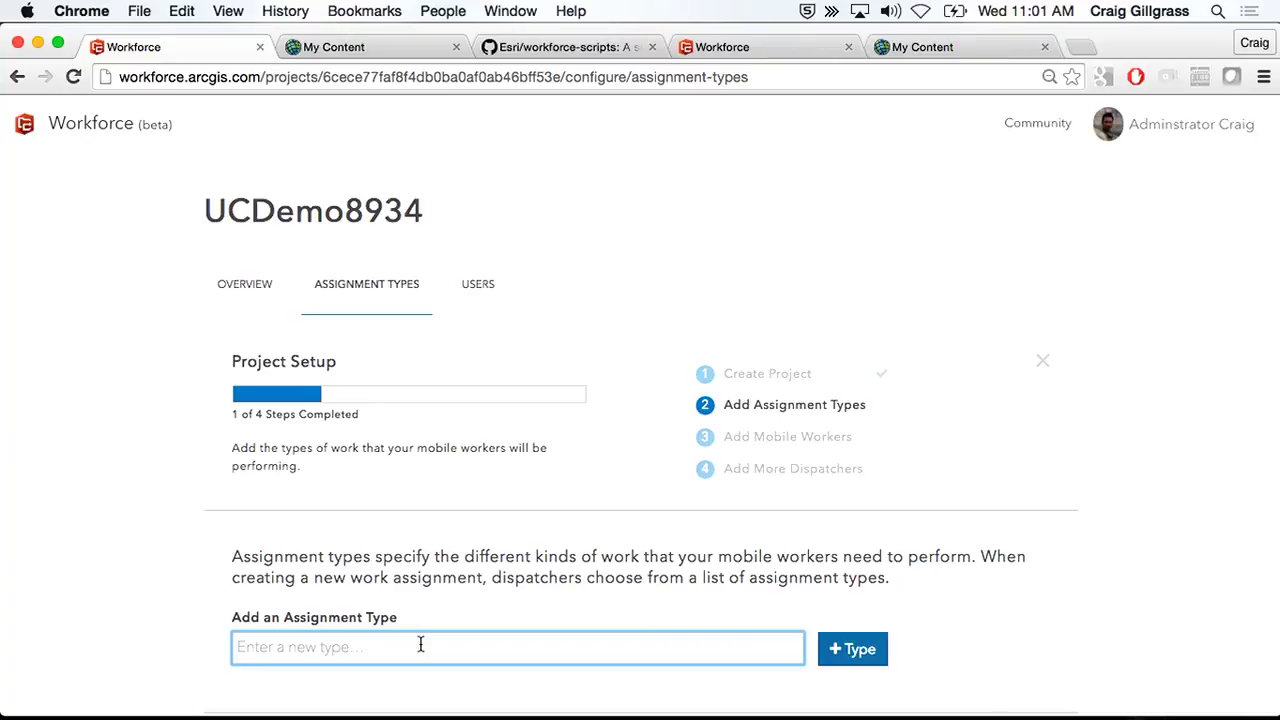
text(Technical Work)
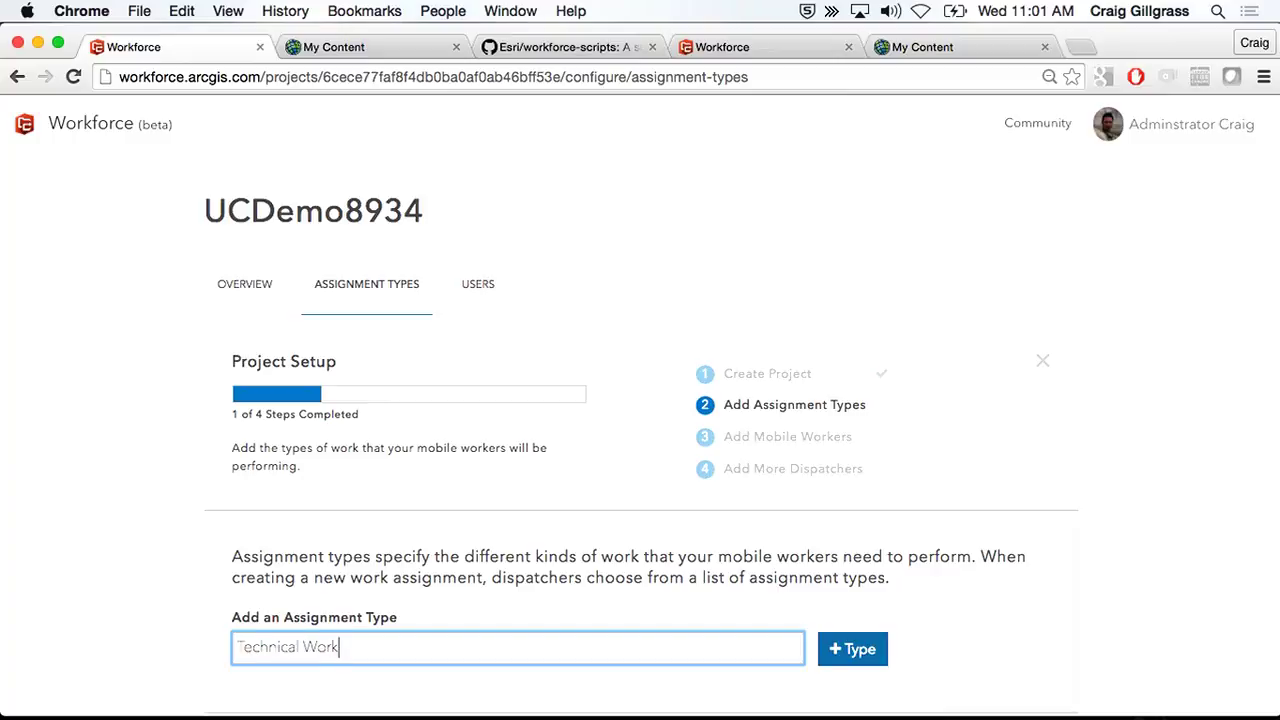
text(shop)
key(Return)
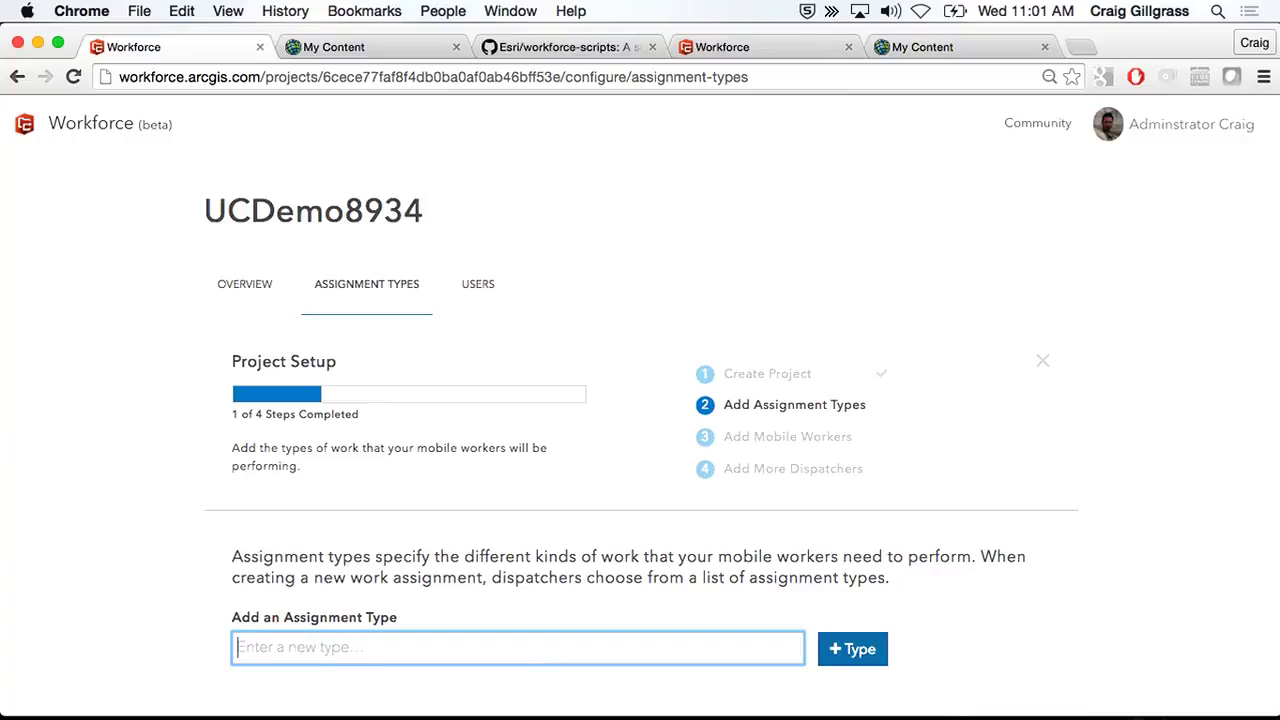
text(Demo Theater)
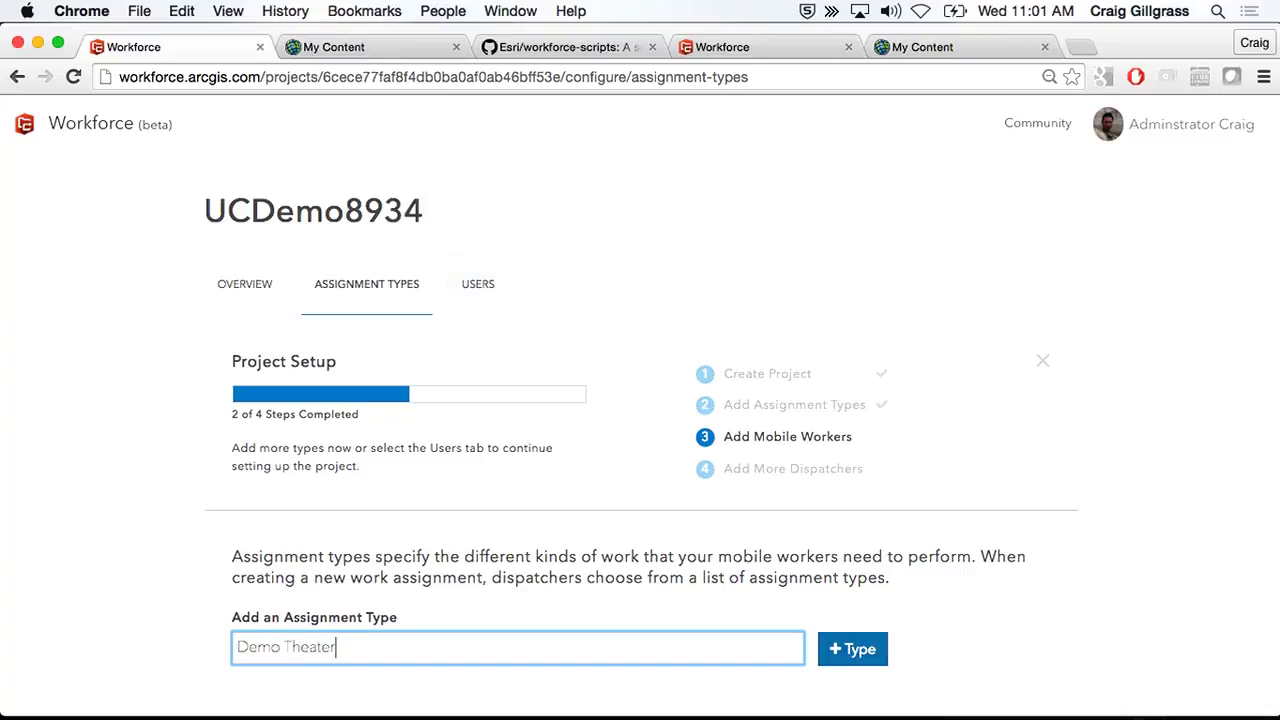
key(Return)
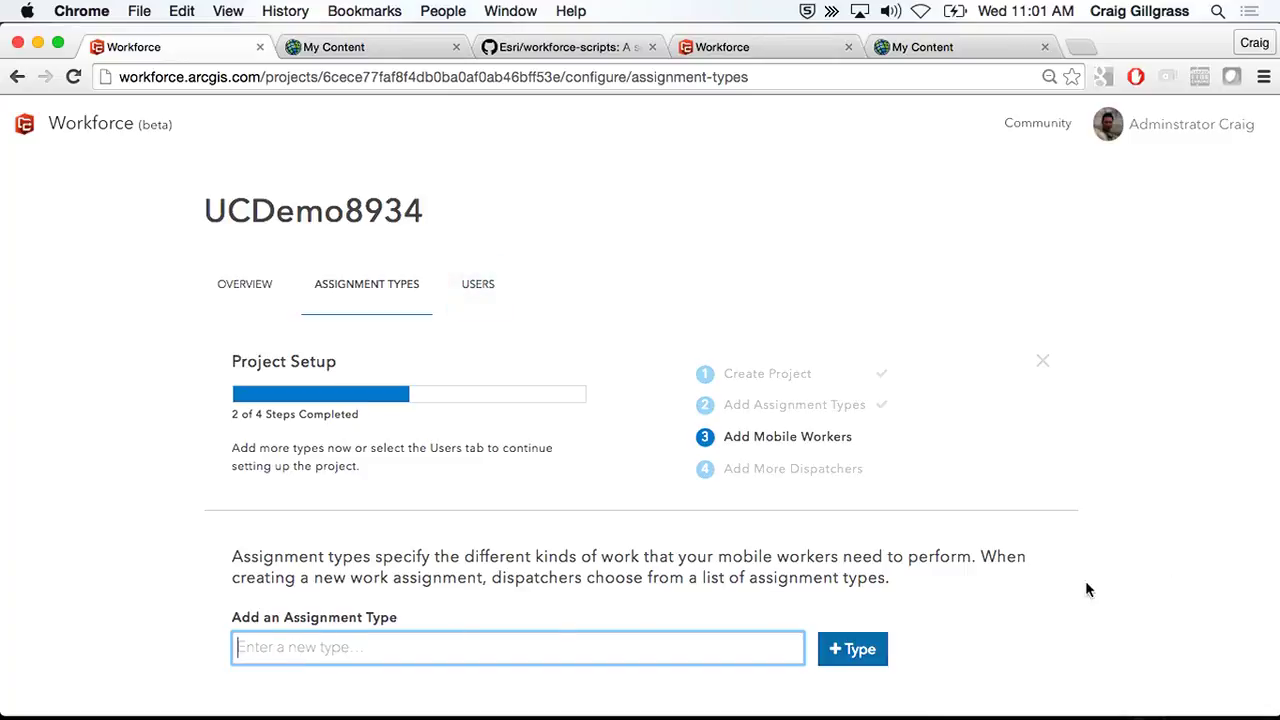
scroll(591, 457, down, 3)
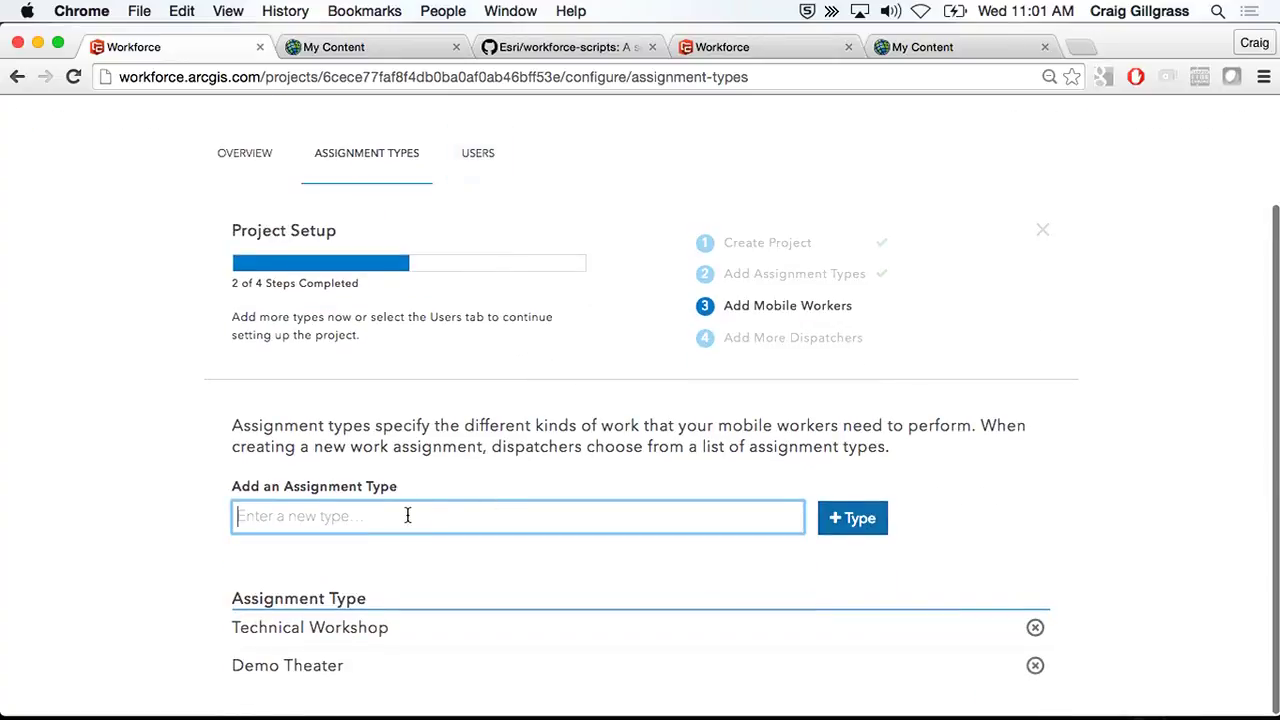
text(G)
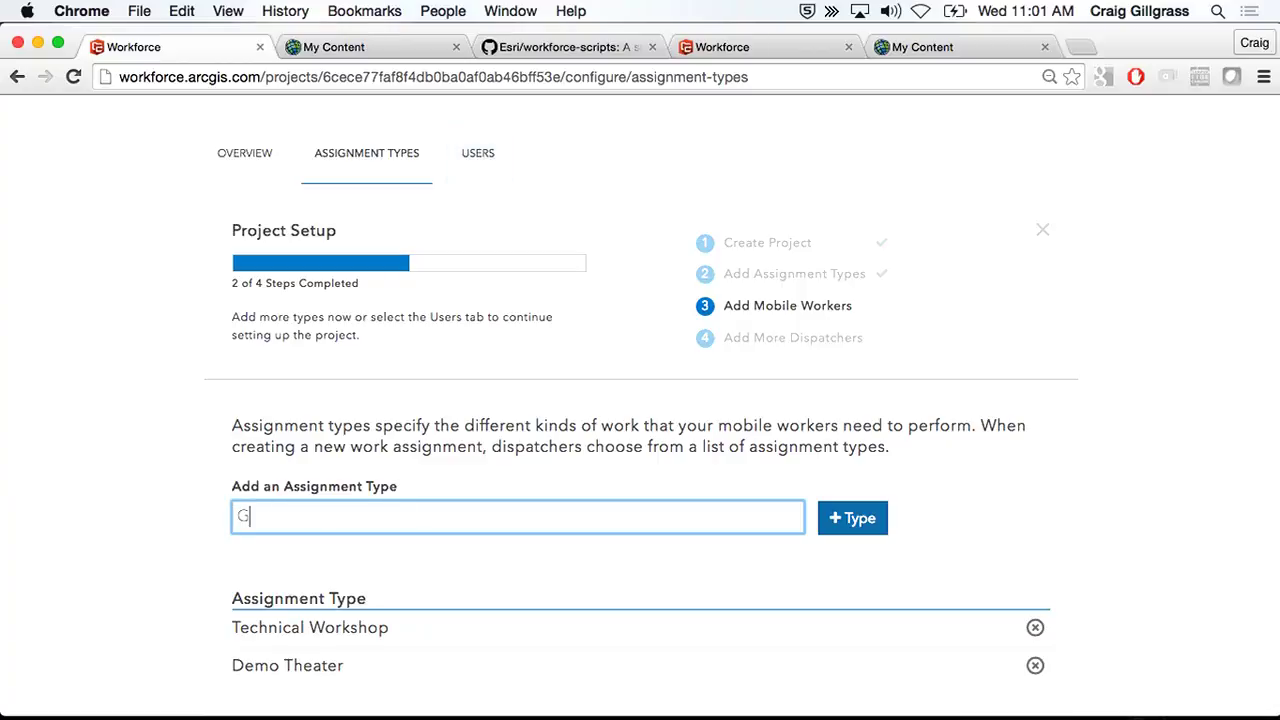
text(o play Hockey)
key(Return)
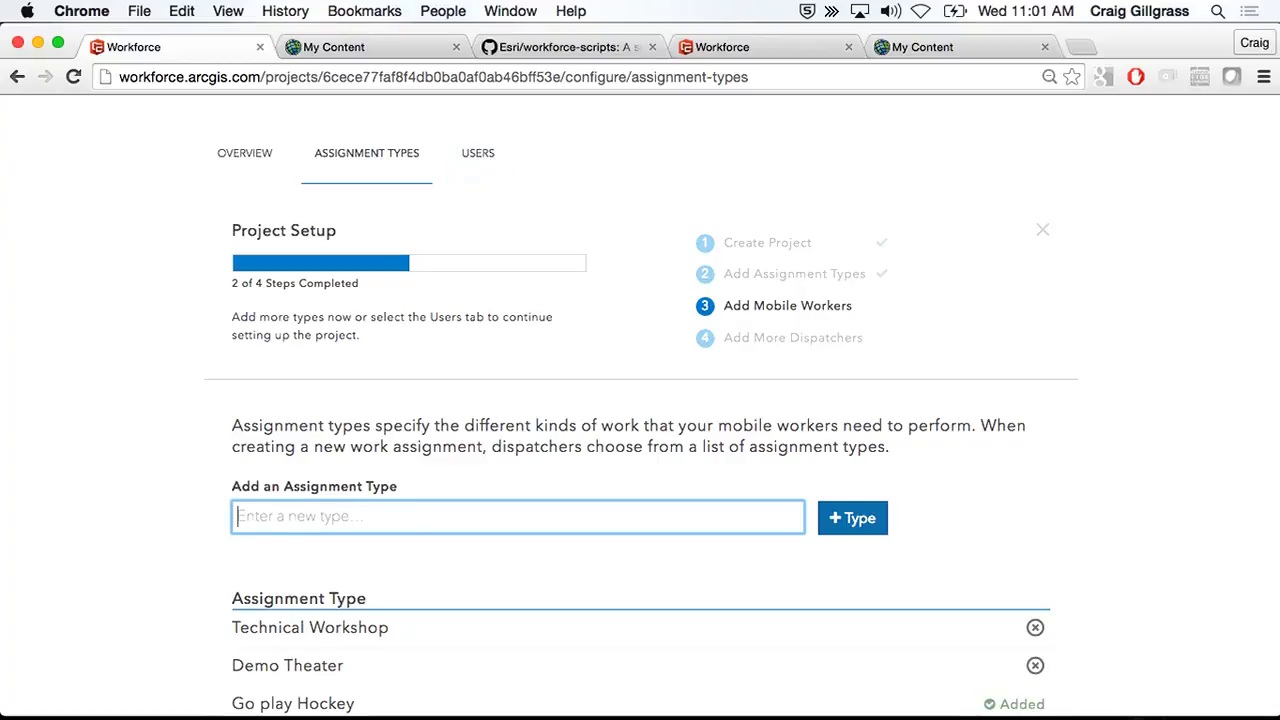
text(Head ot Tin Fi)
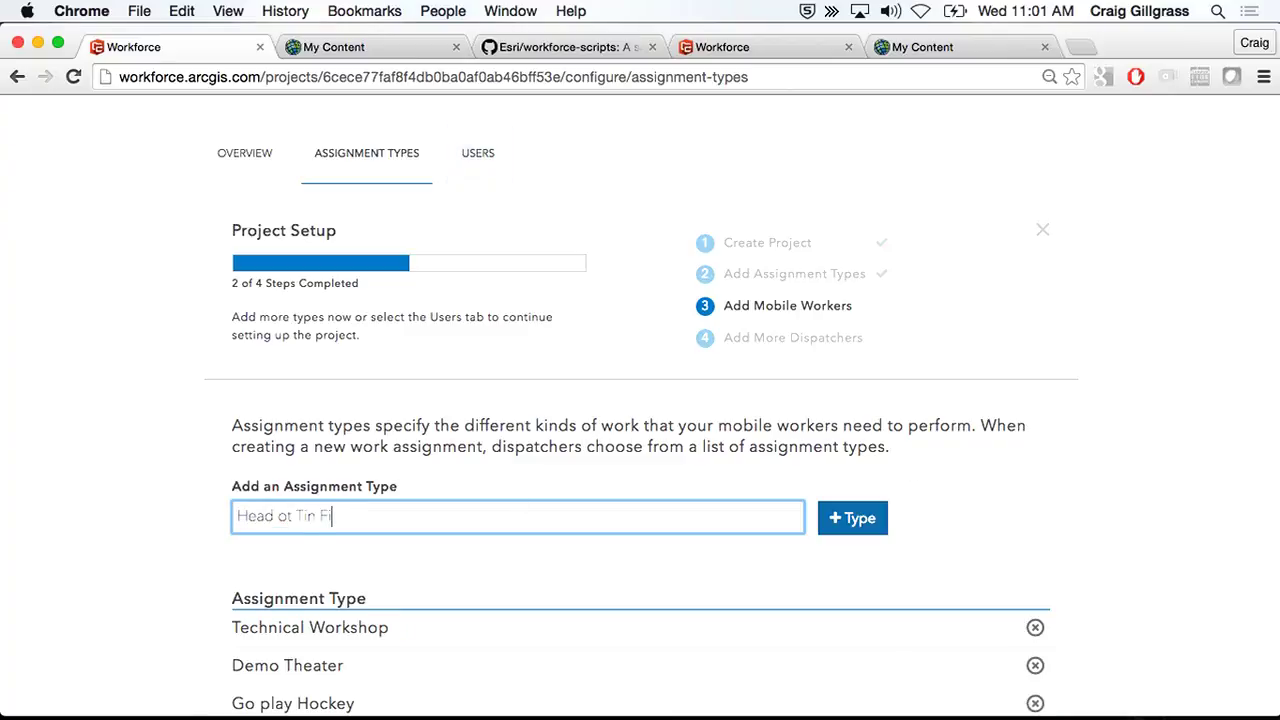
text(sh for lunch; go to the bar)
key(Return)
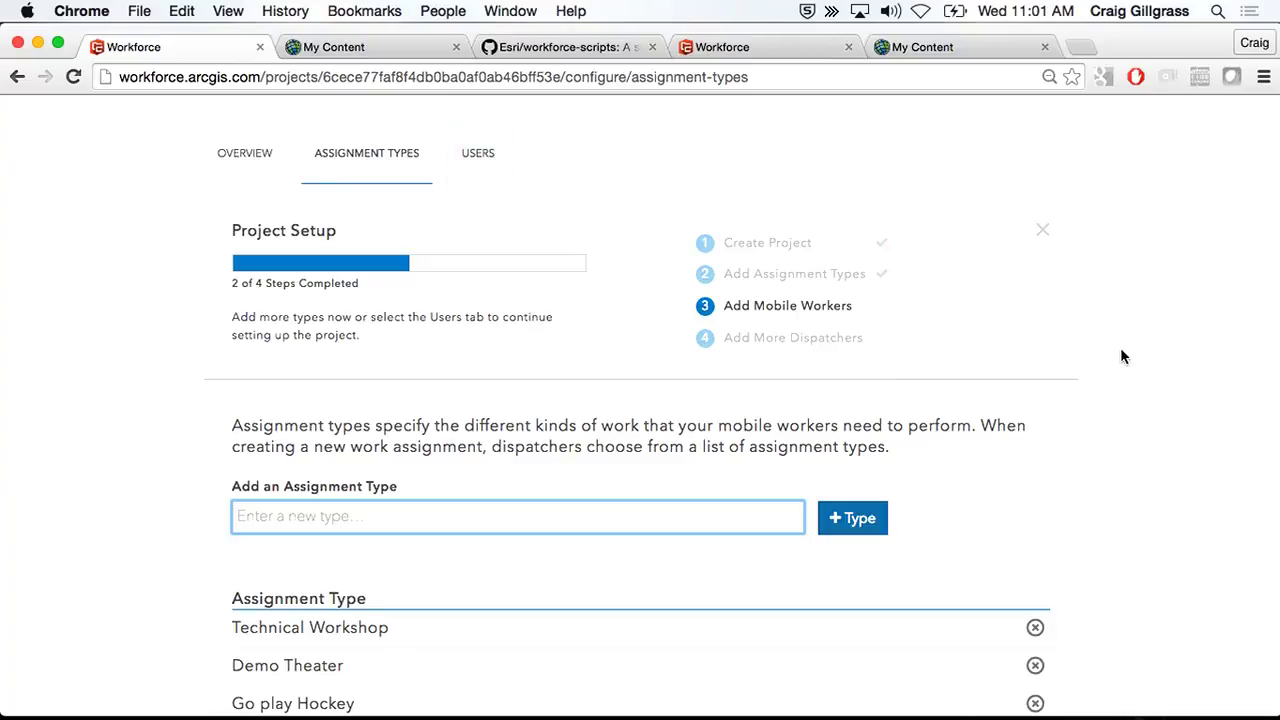
scroll(1120, 349, down, 2)
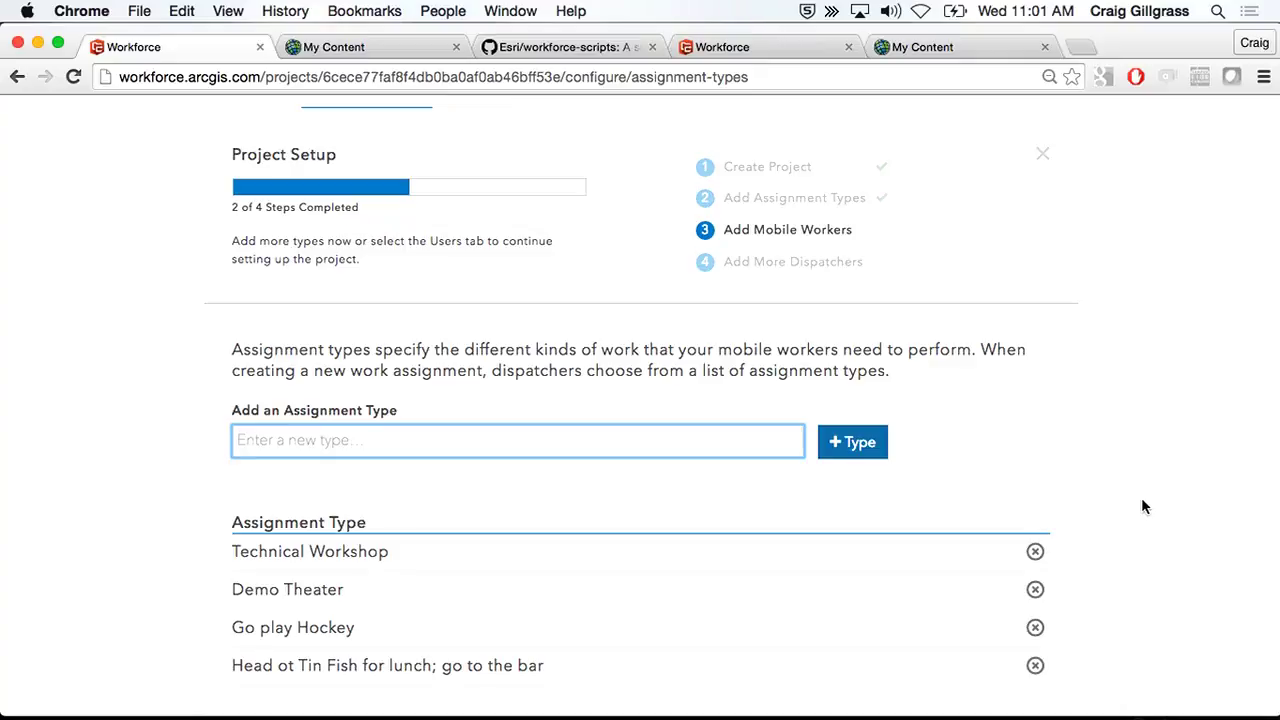
scroll(1143, 507, up, 5)
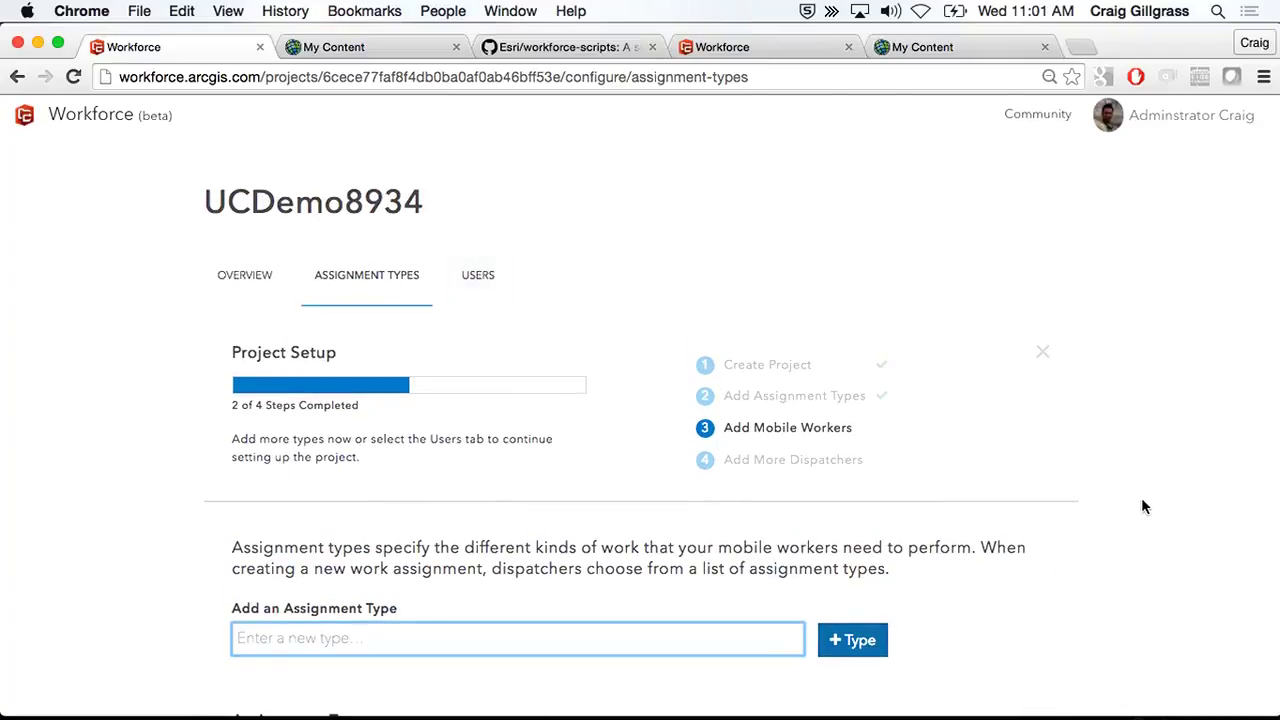
scroll(1143, 507, down, 5)
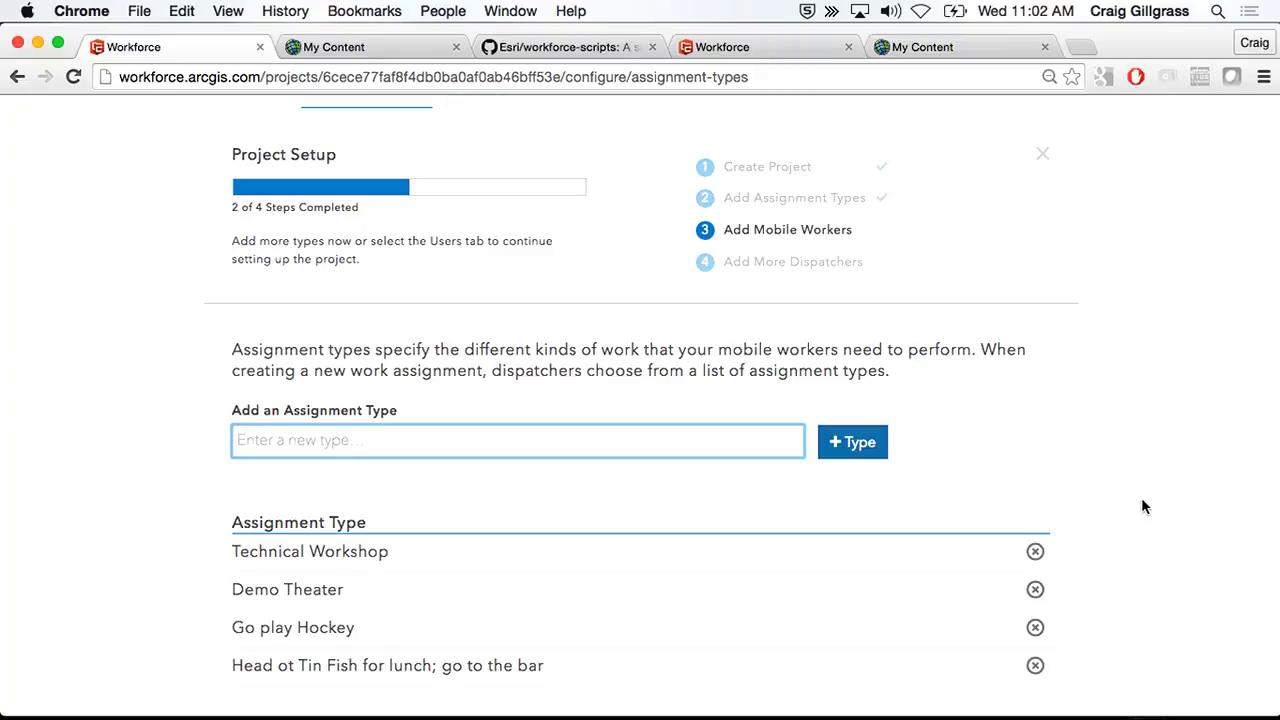
scroll(1145, 444, up, 2)
scroll(1146, 450, up, 1)
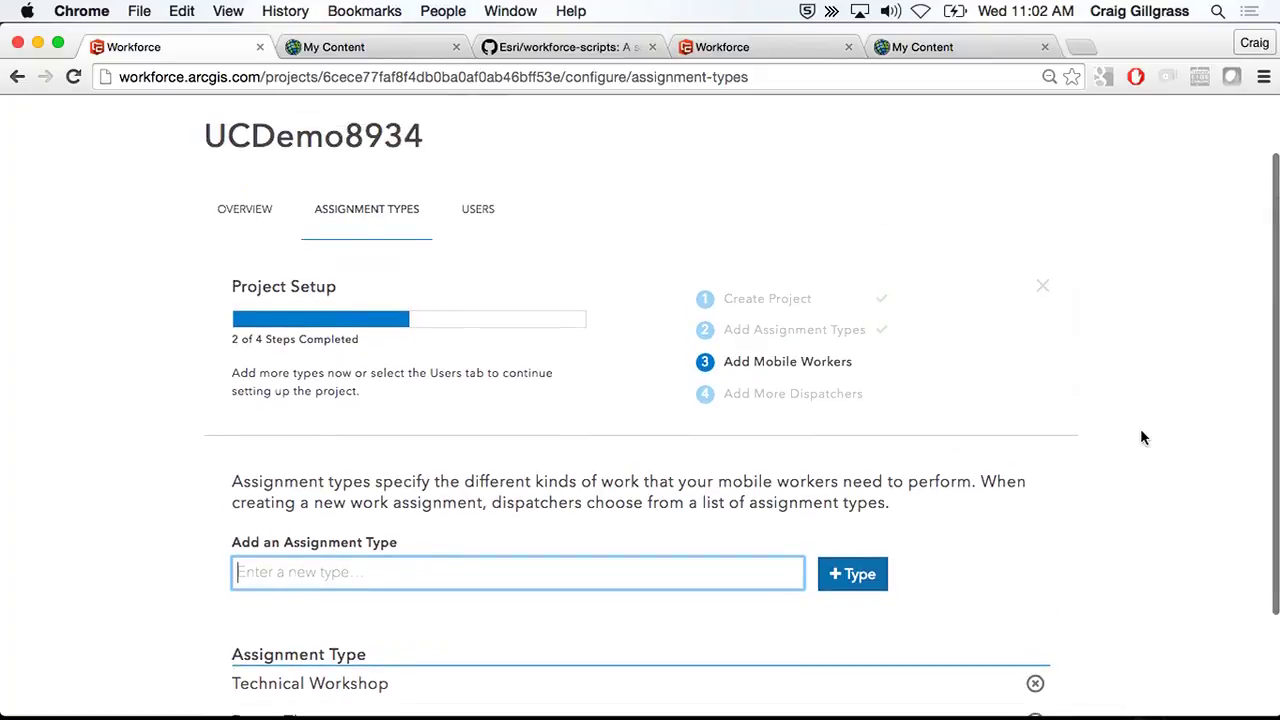
- On the Users page, add the first organization user as a Mobile Worker
click(484, 212)
scroll(1167, 360, down, 3)
click(517, 505)
text(j)
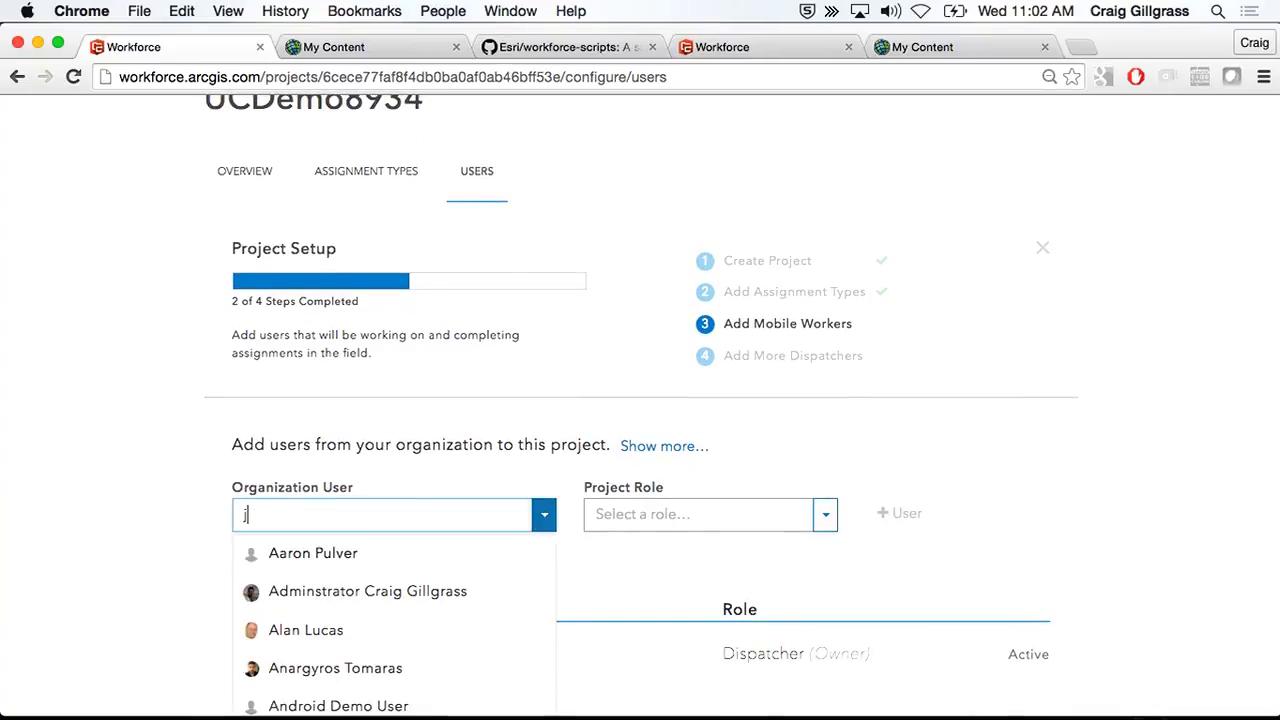
text(eff)
click(420, 550)
click(776, 510)
click(697, 580)
click(900, 513)
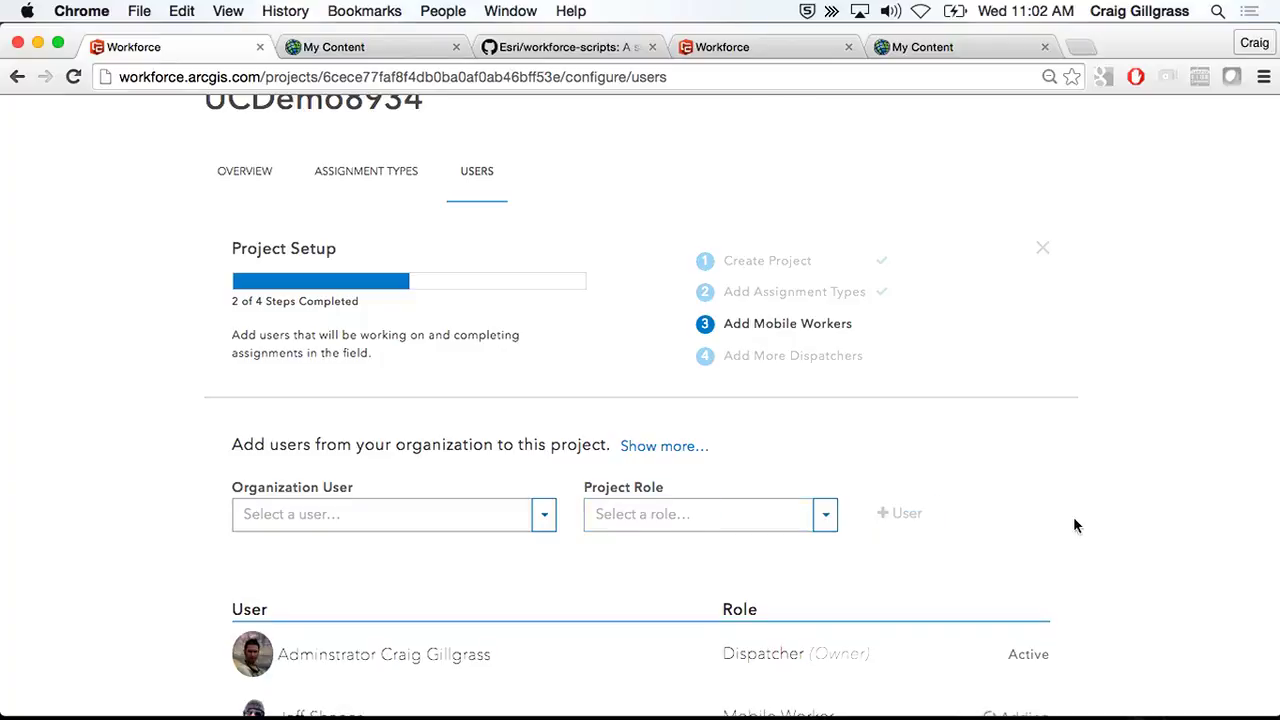
- Add another organization user to the project with the Dispatcher role
scroll(1082, 518, down, 2)
click(520, 446)
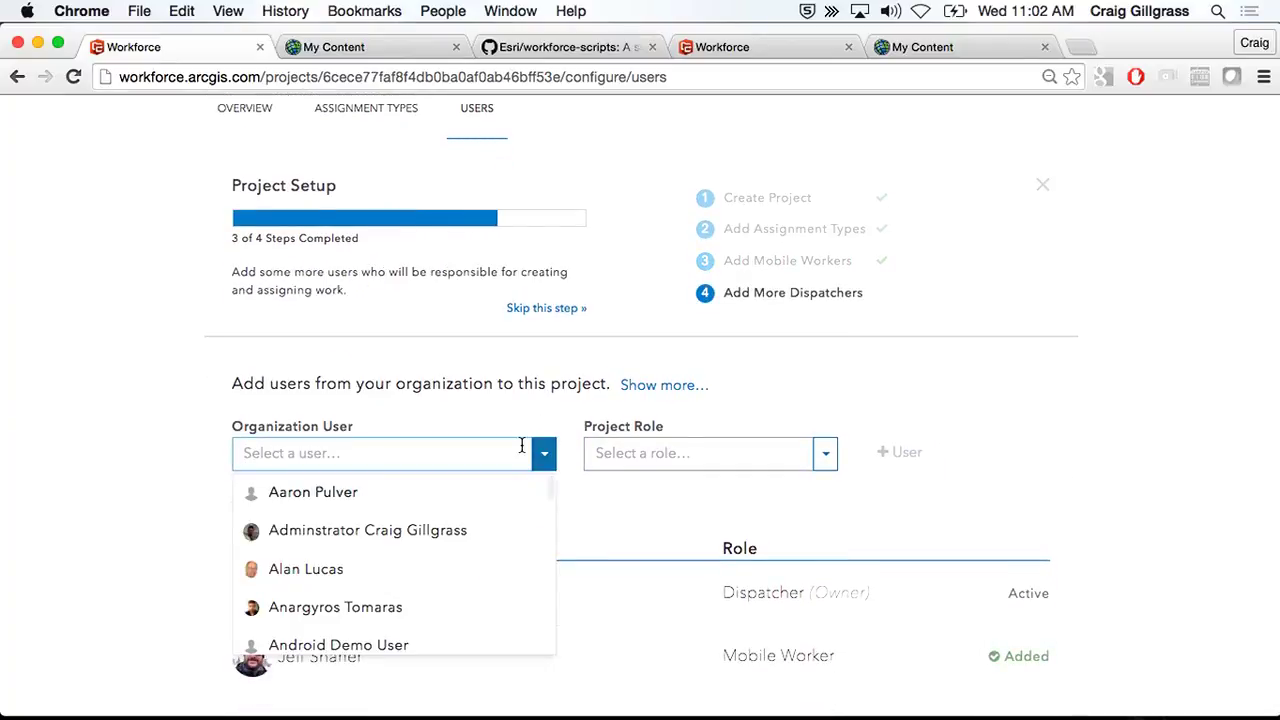
text(e)
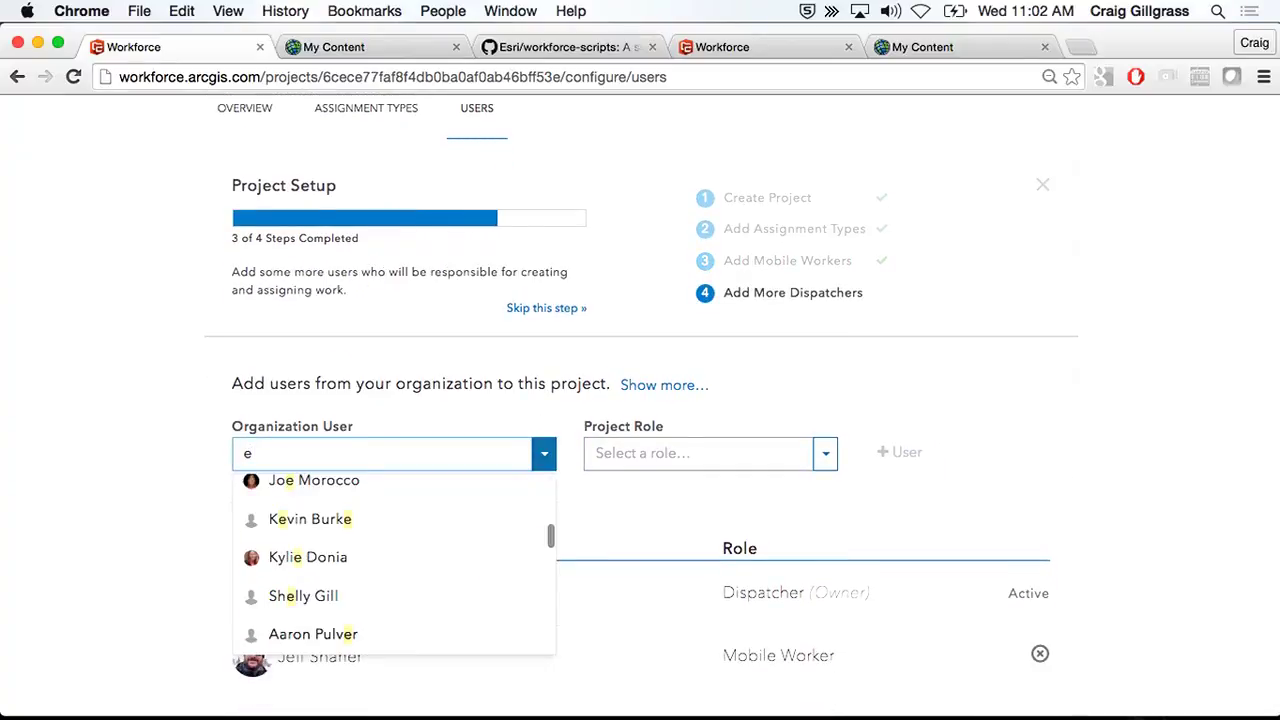
text(ri)
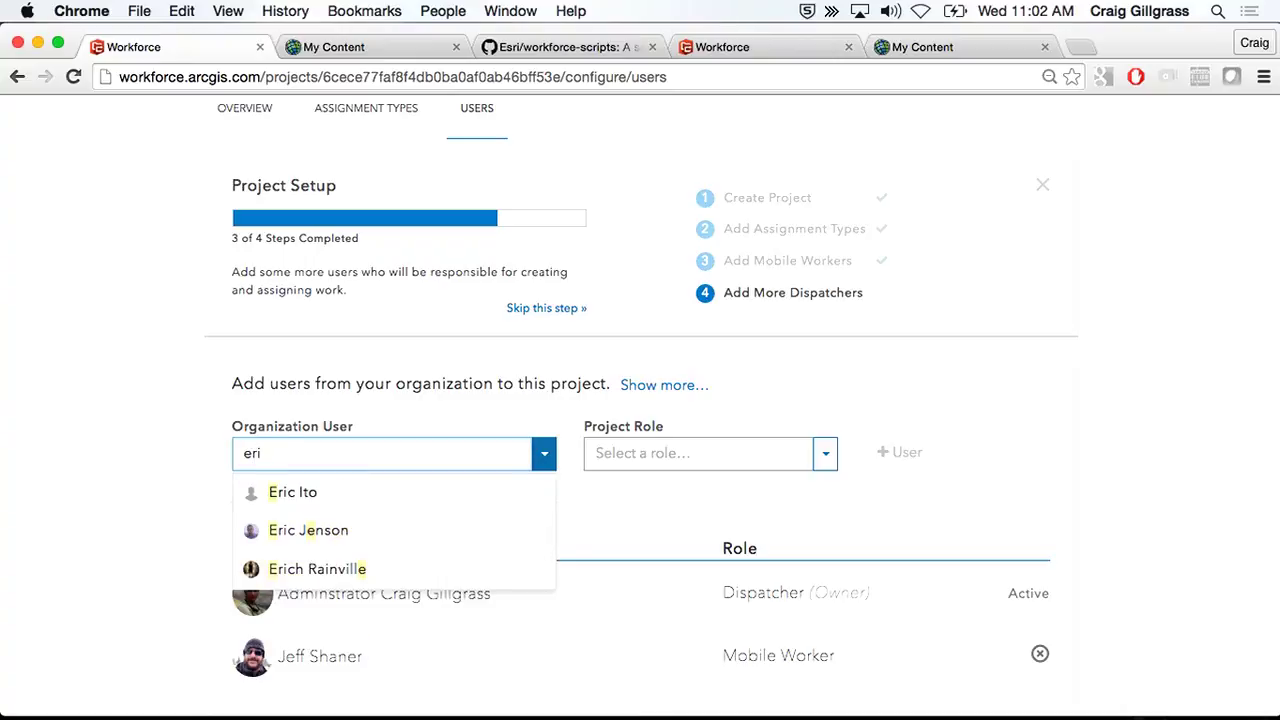
click(350, 531)
click(744, 468)
click(700, 489)
click(918, 460)
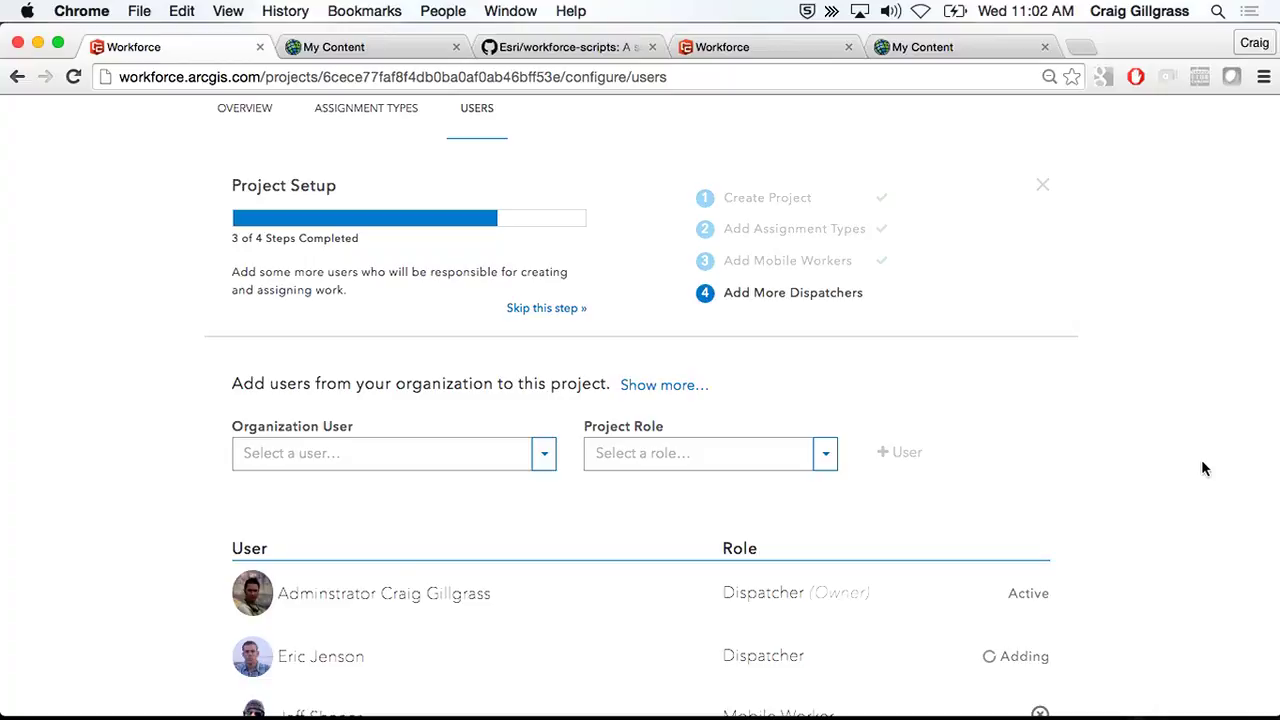
- Add a second organization user as a Mobile Worker
scroll(1201, 469, down, 2)
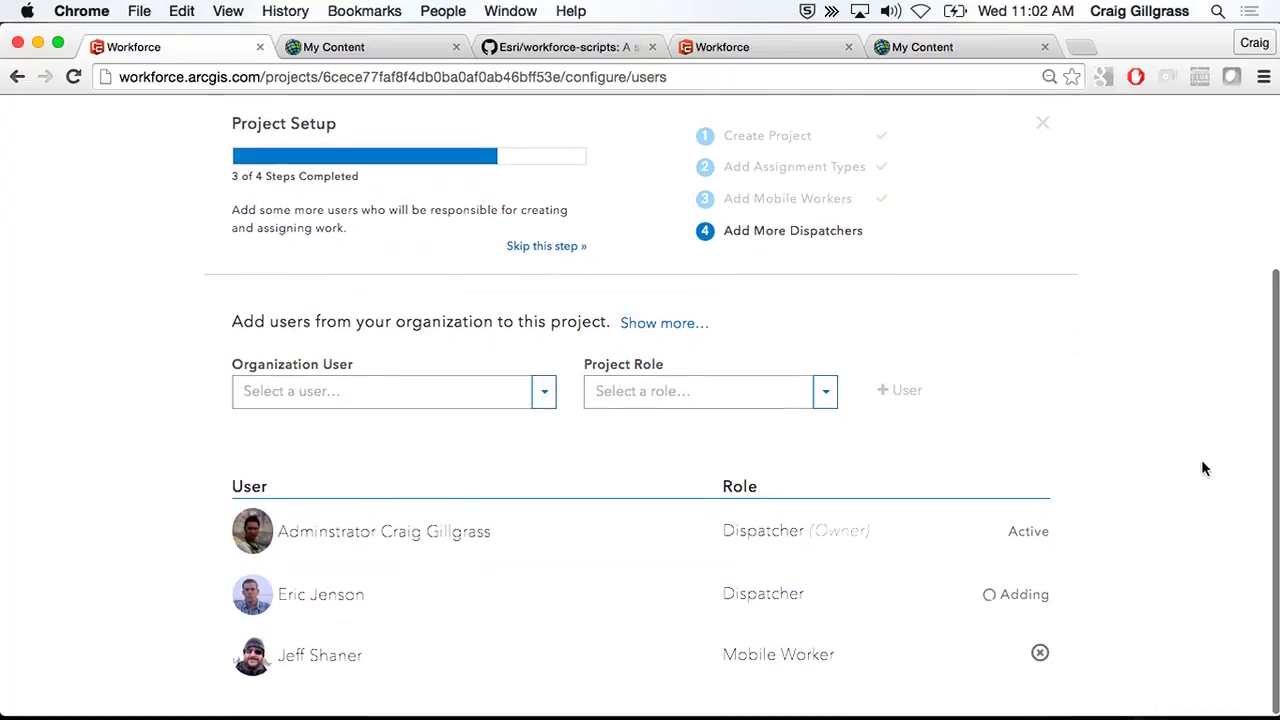
click(375, 398)
text(jeff)
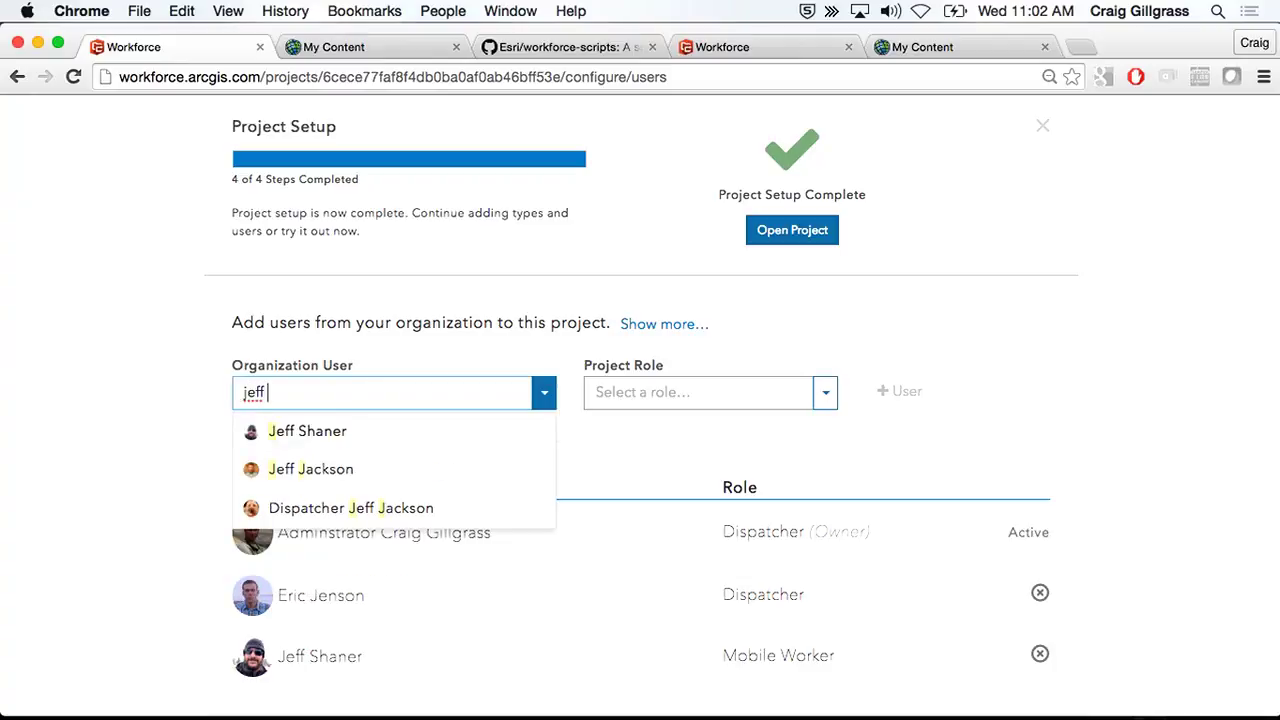
click(366, 469)
click(686, 400)
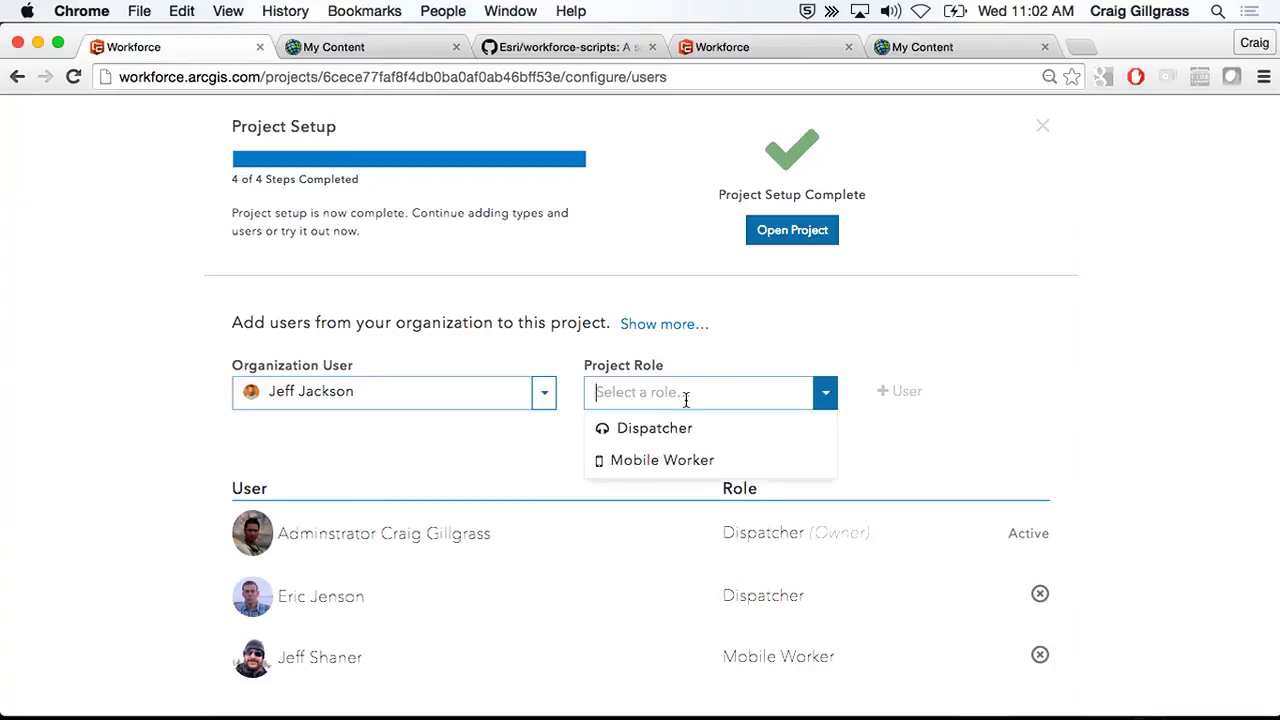
click(697, 460)
click(900, 391)
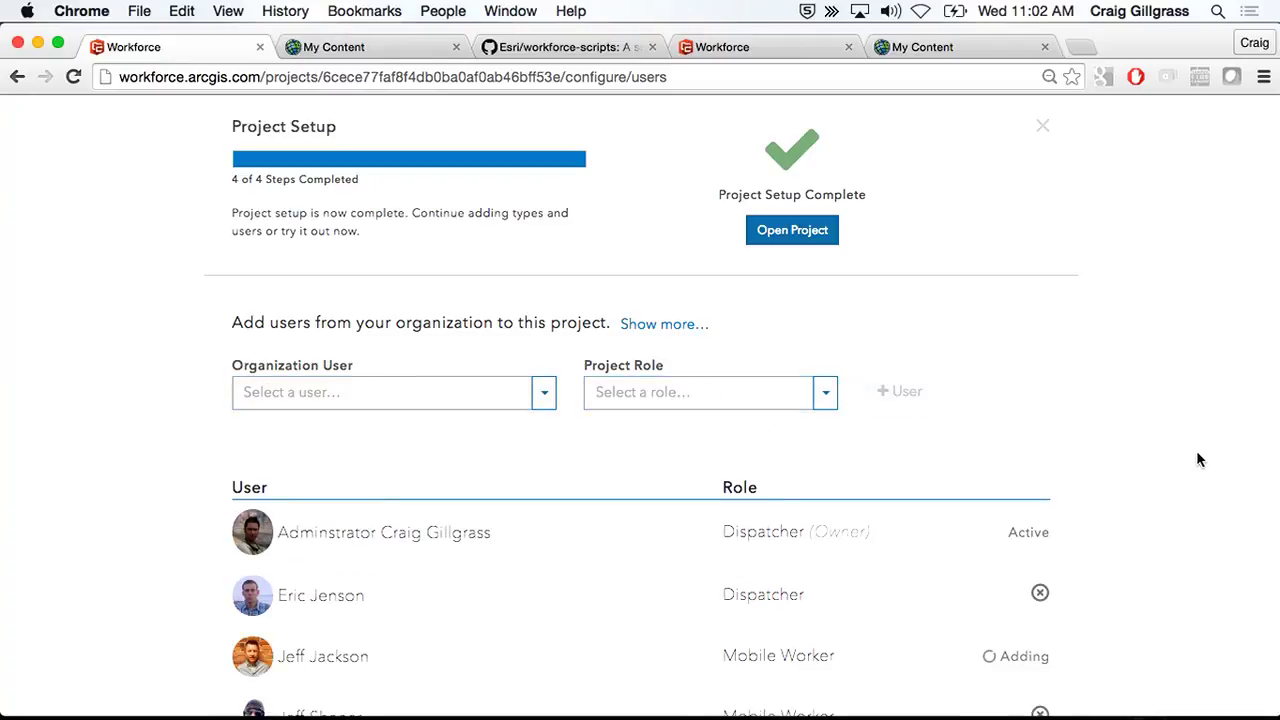
scroll(1197, 453, down, 1)
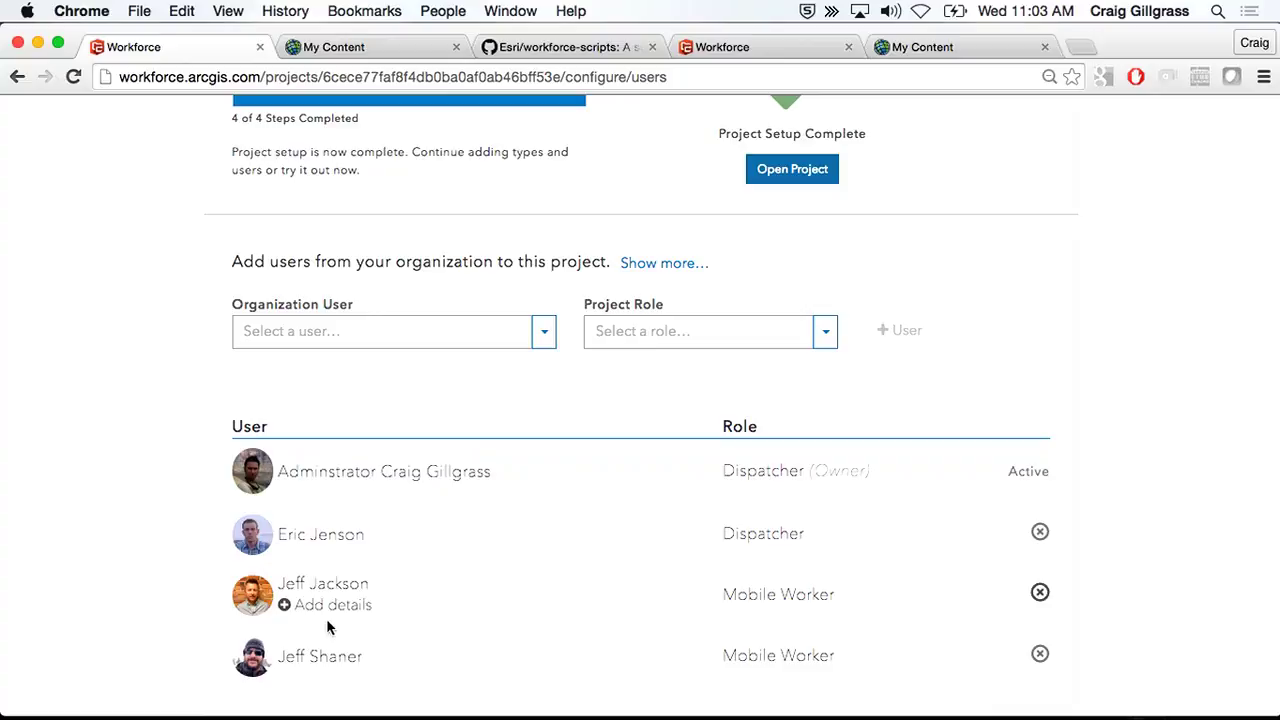
- Enter the mobile worker's contact number in Edit User Details, without the stray period
click(345, 667)
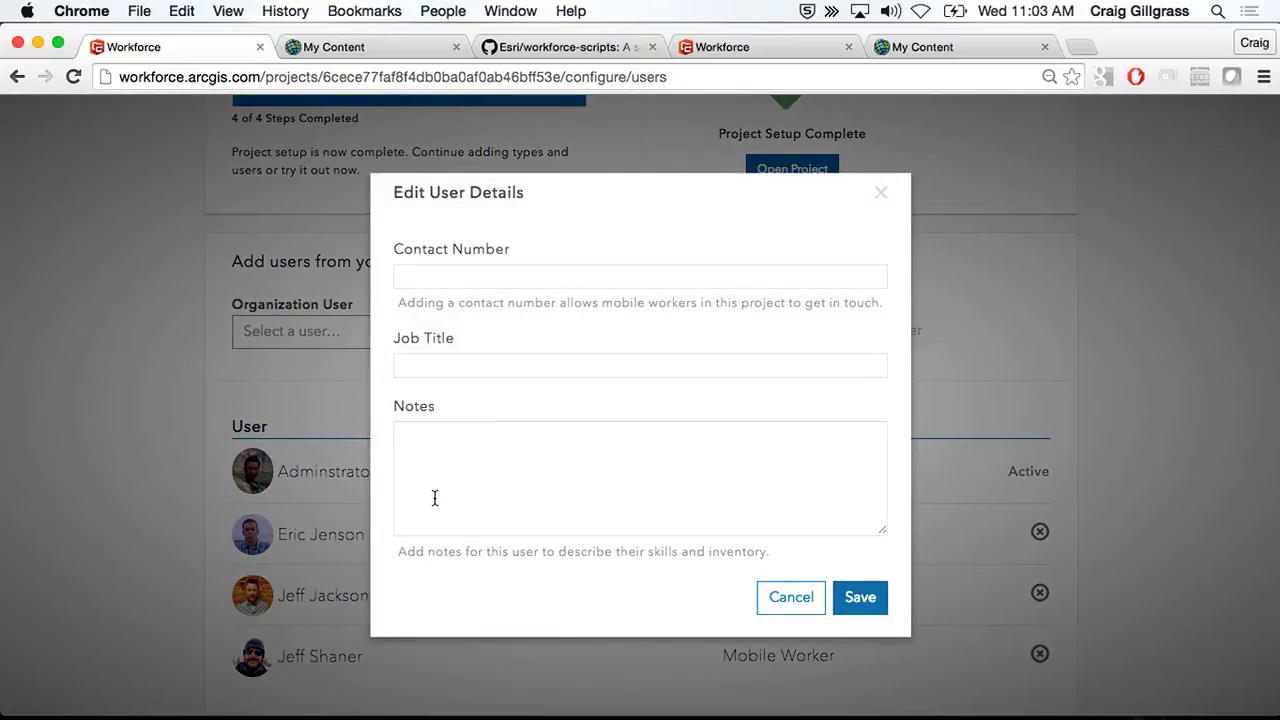
click(440, 278)
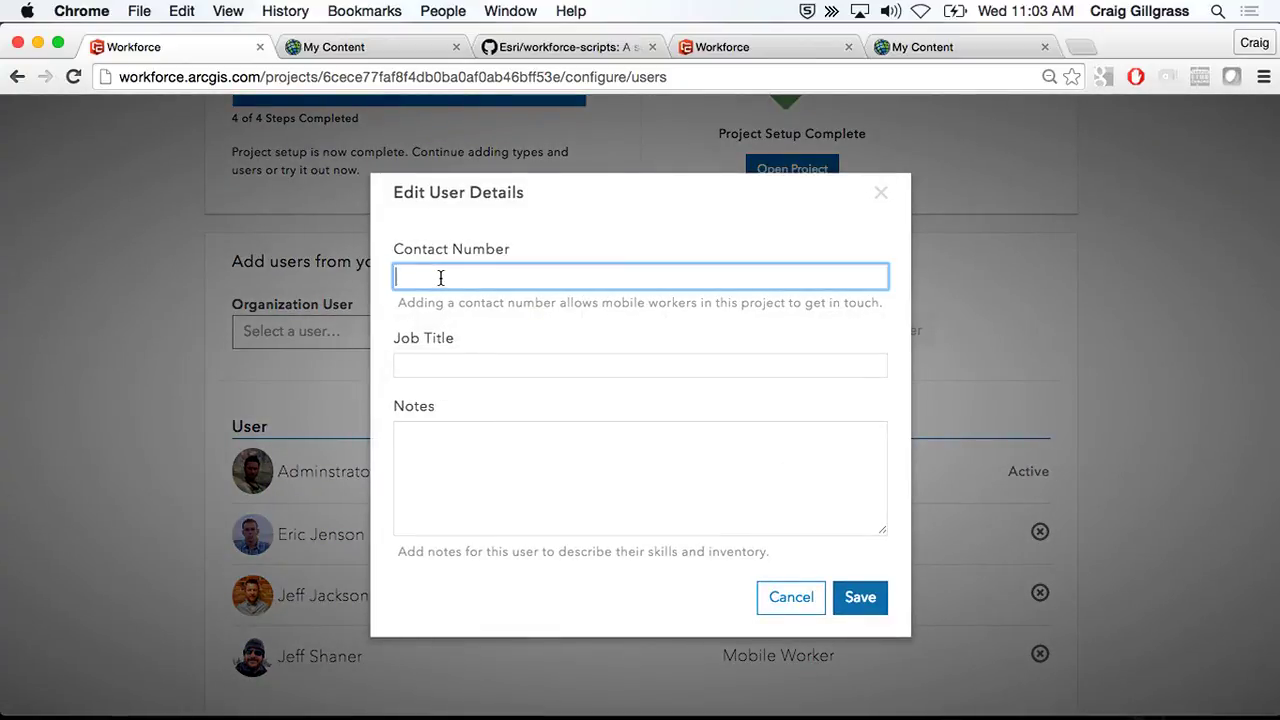
click(450, 276)
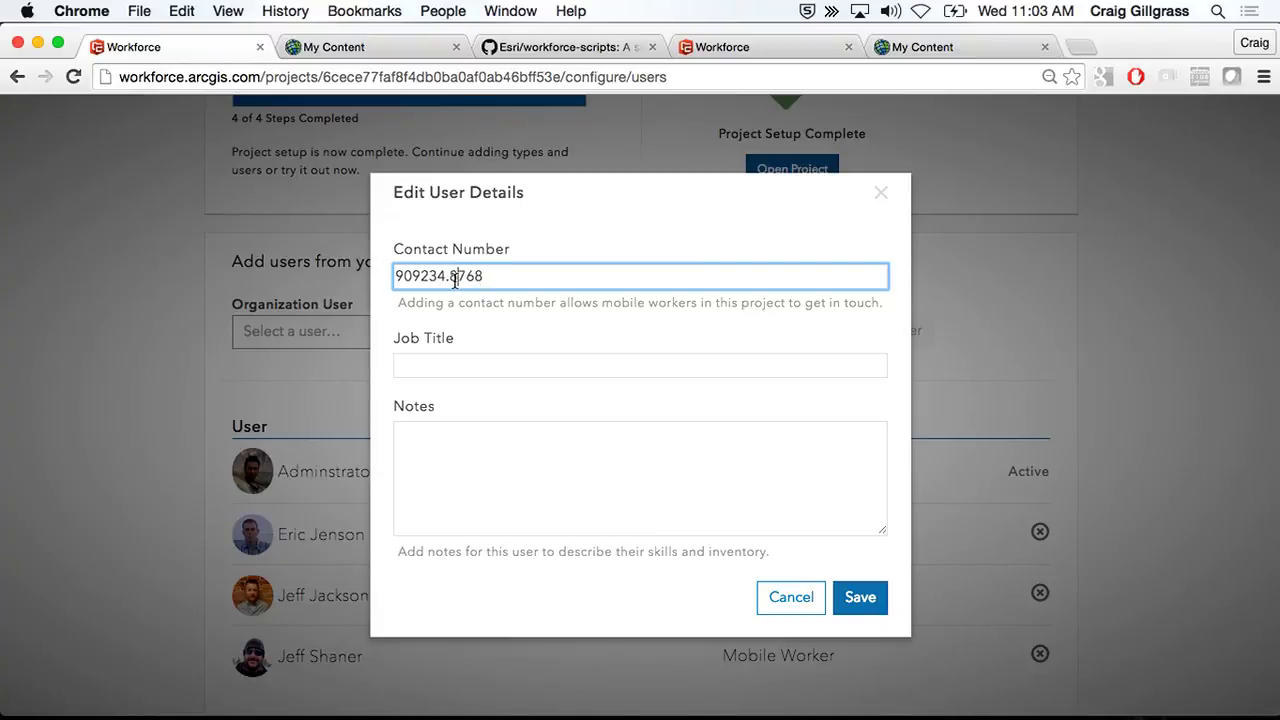
key(BackSpace)
- Set job title 'Very Junior Presenter' and note 'Should probably attend training for presenting', then save
click(483, 374)
text(Very Junior)
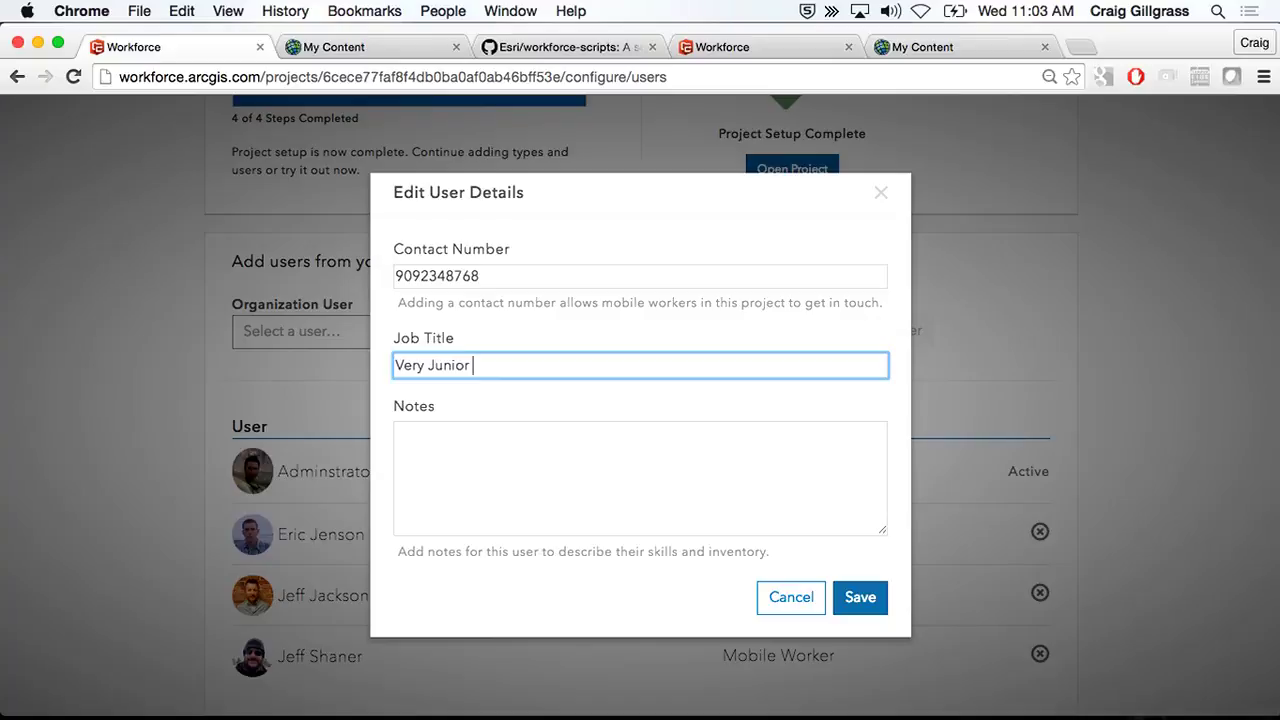
text( Presenter)
click(463, 448)
text(Shold)
key(BackSpace)
key(BackSpace)
key(BackSpace)
text(uld probably at)
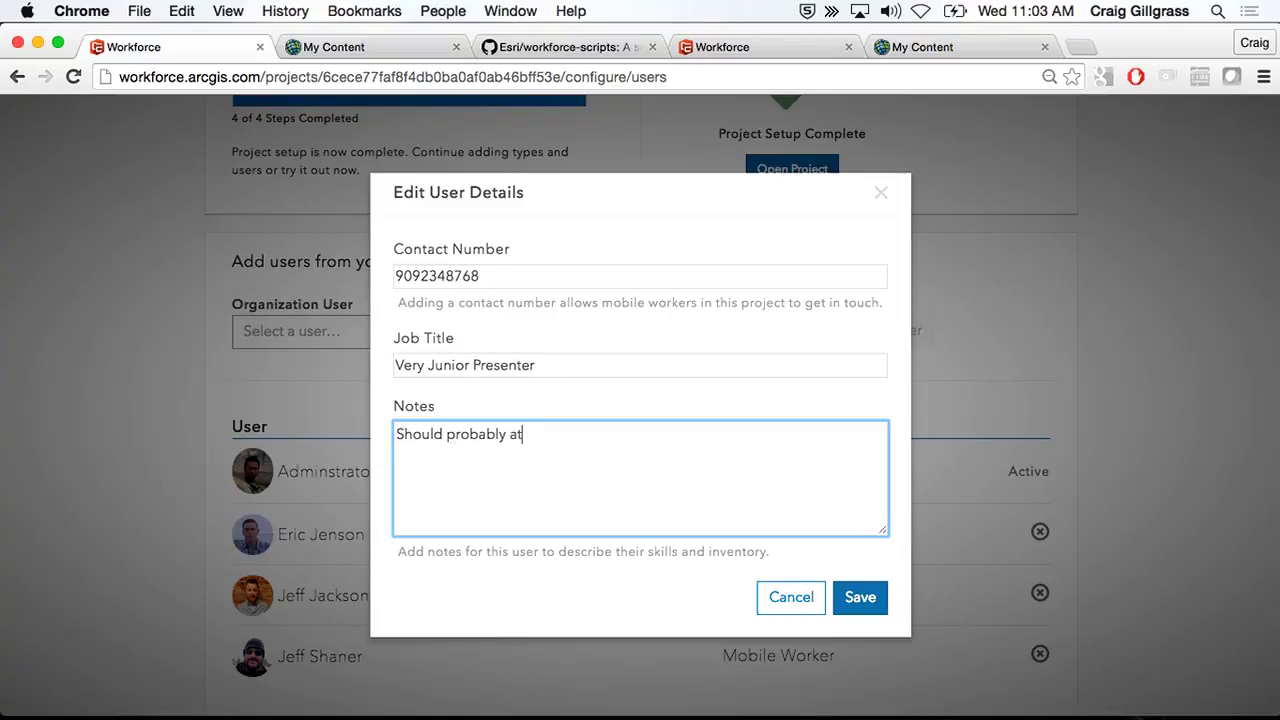
text(tend training for presenting.)
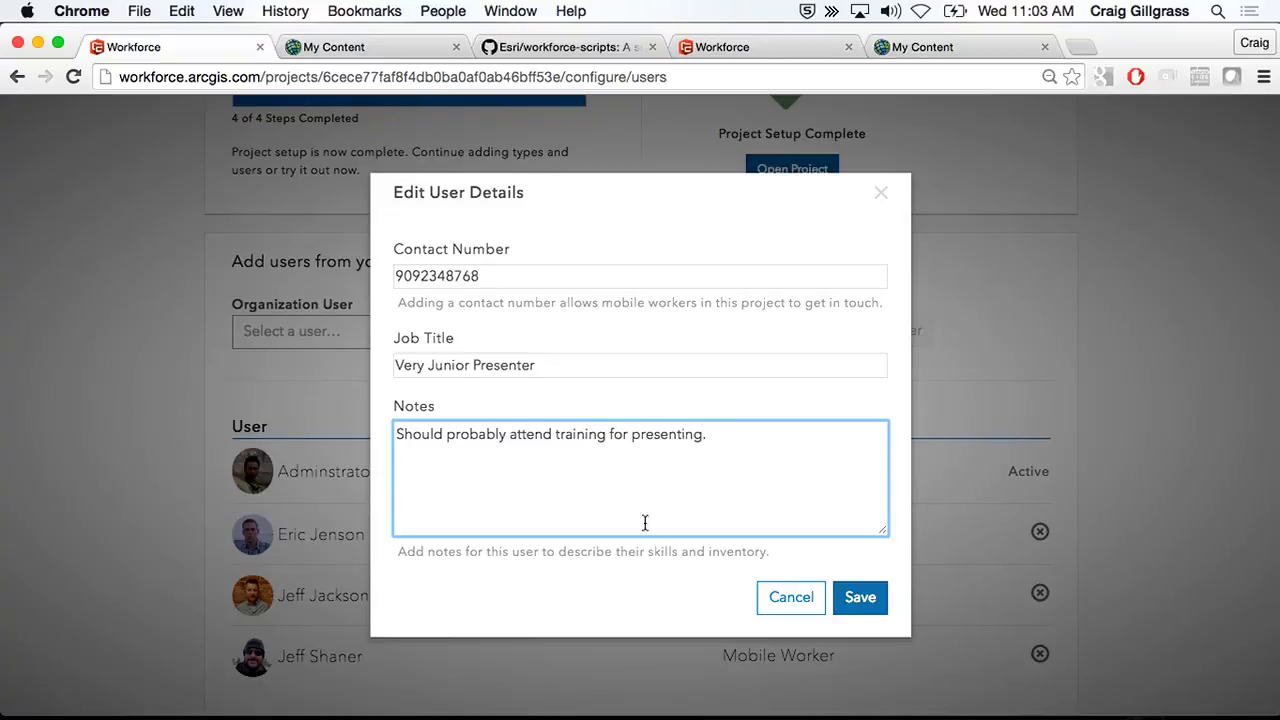
click(862, 600)
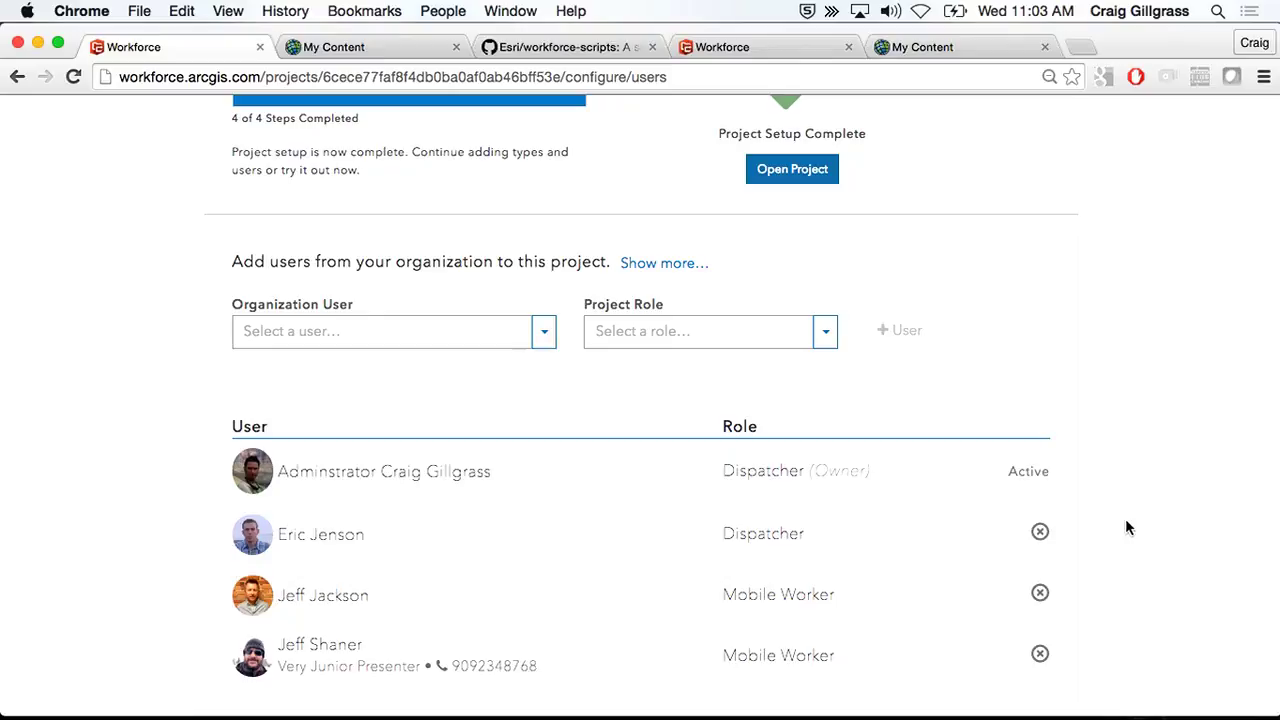
click(544, 333)
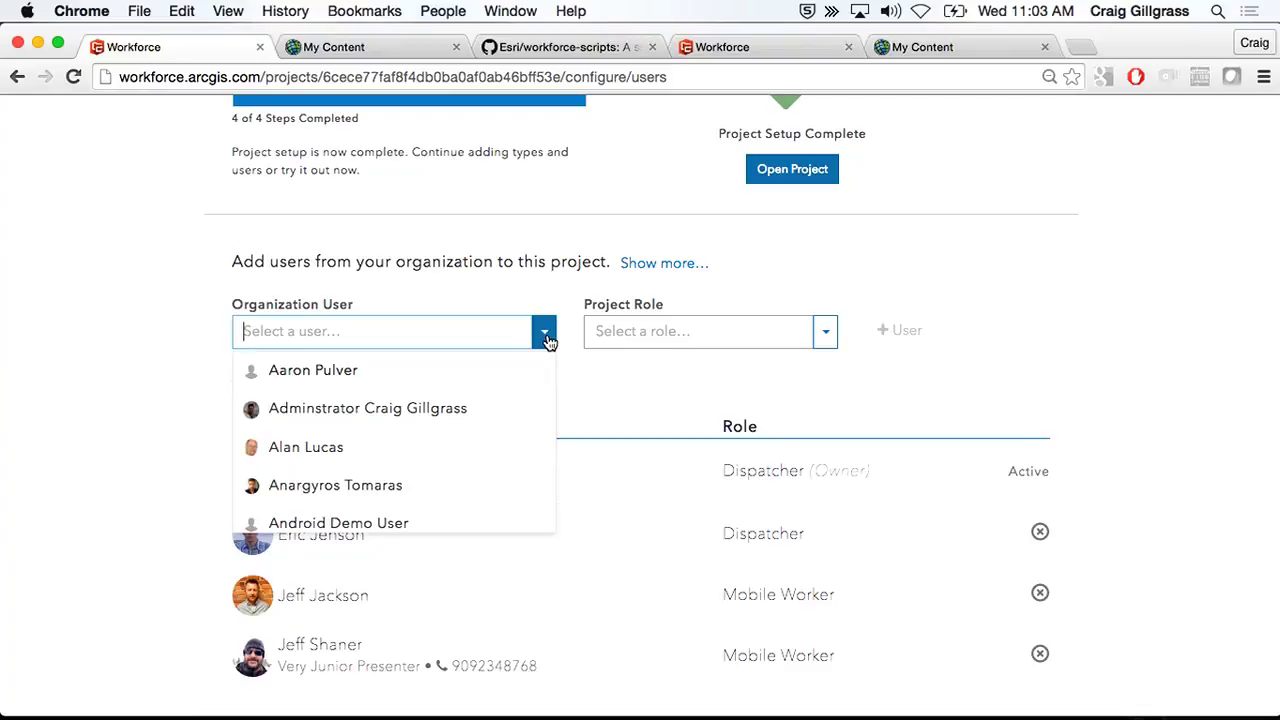
scroll(485, 439, down, 5)
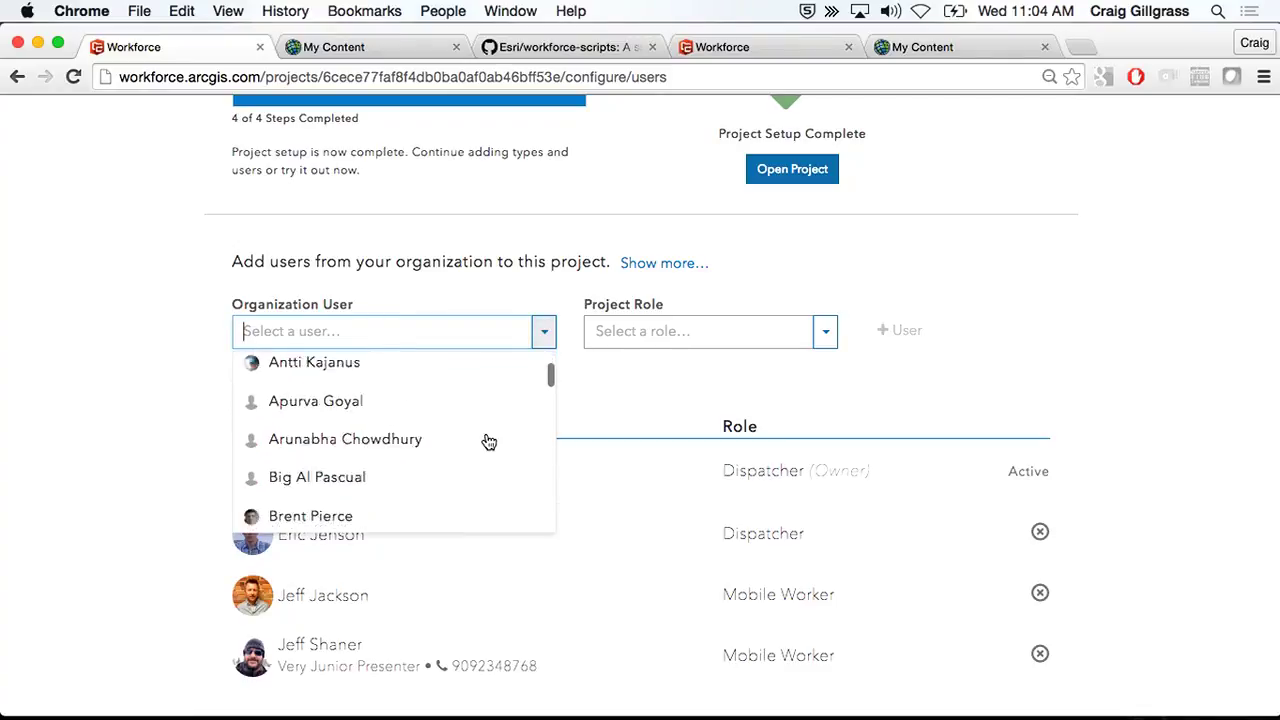
scroll(489, 442, down, 8)
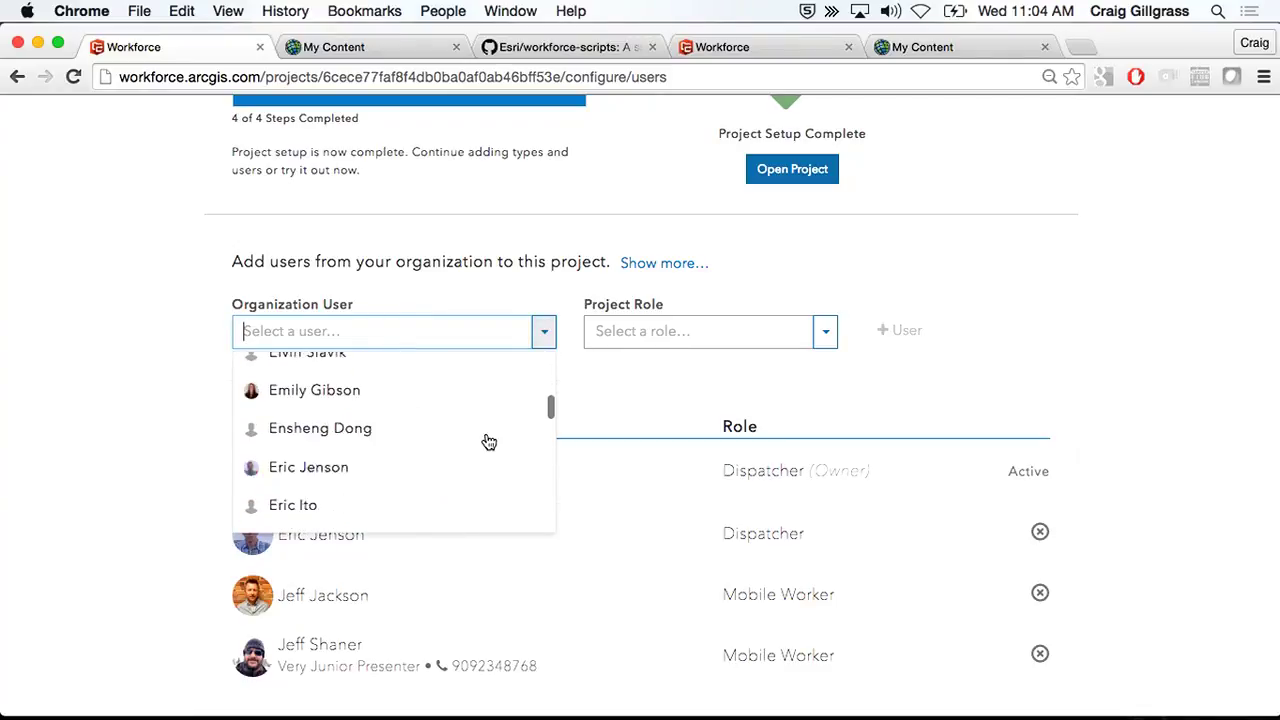
scroll(489, 442, down, 8)
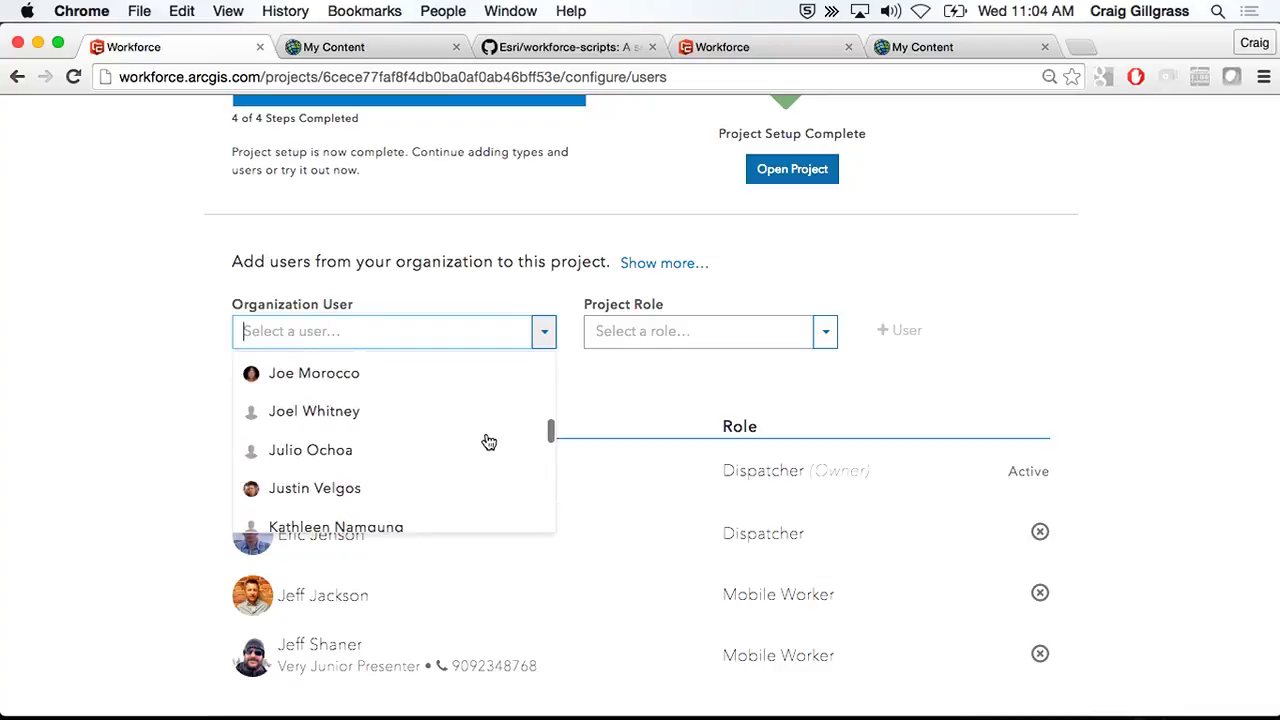
scroll(489, 442, down, 8)
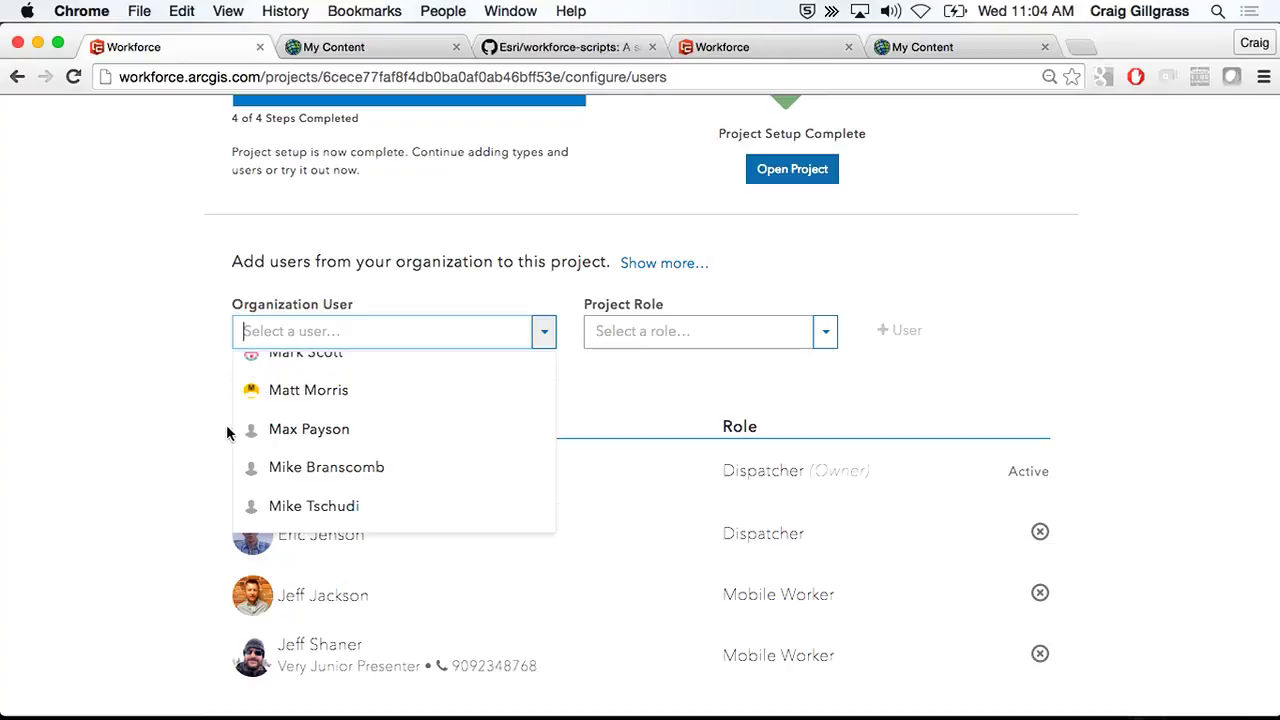
scroll(414, 494, down, 3)
click(990, 351)
click(811, 333)
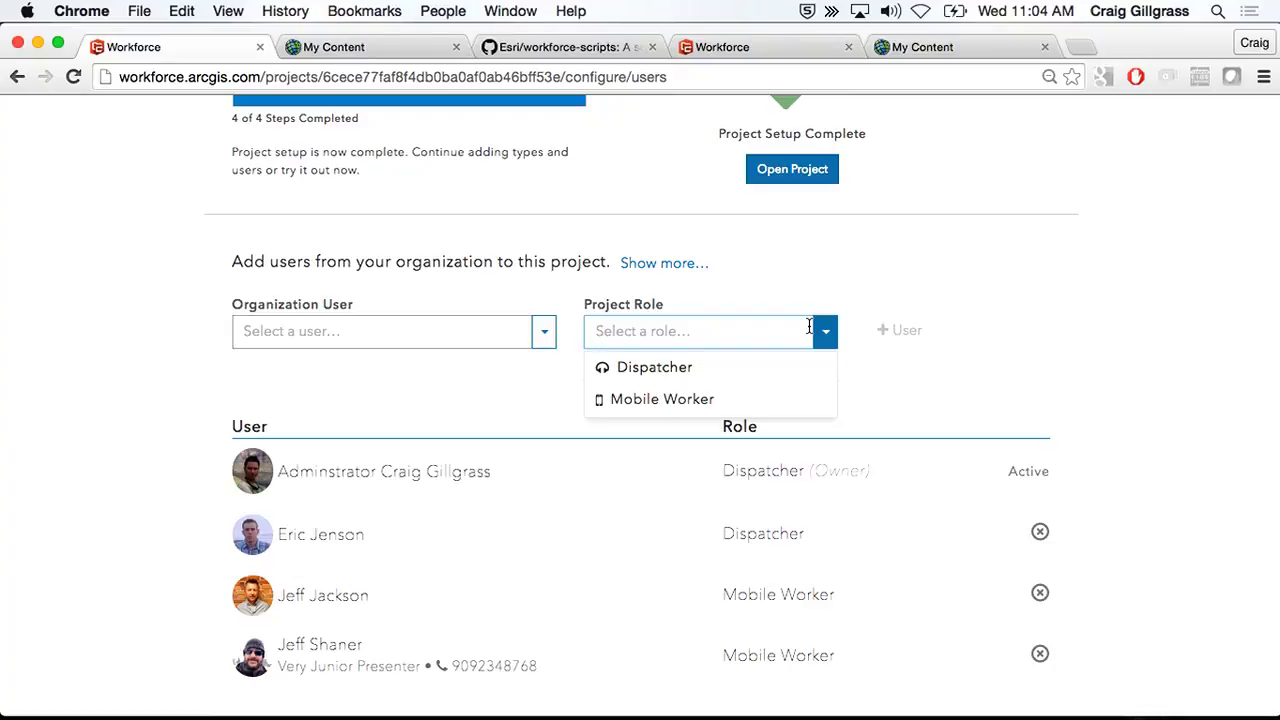
click(1104, 313)
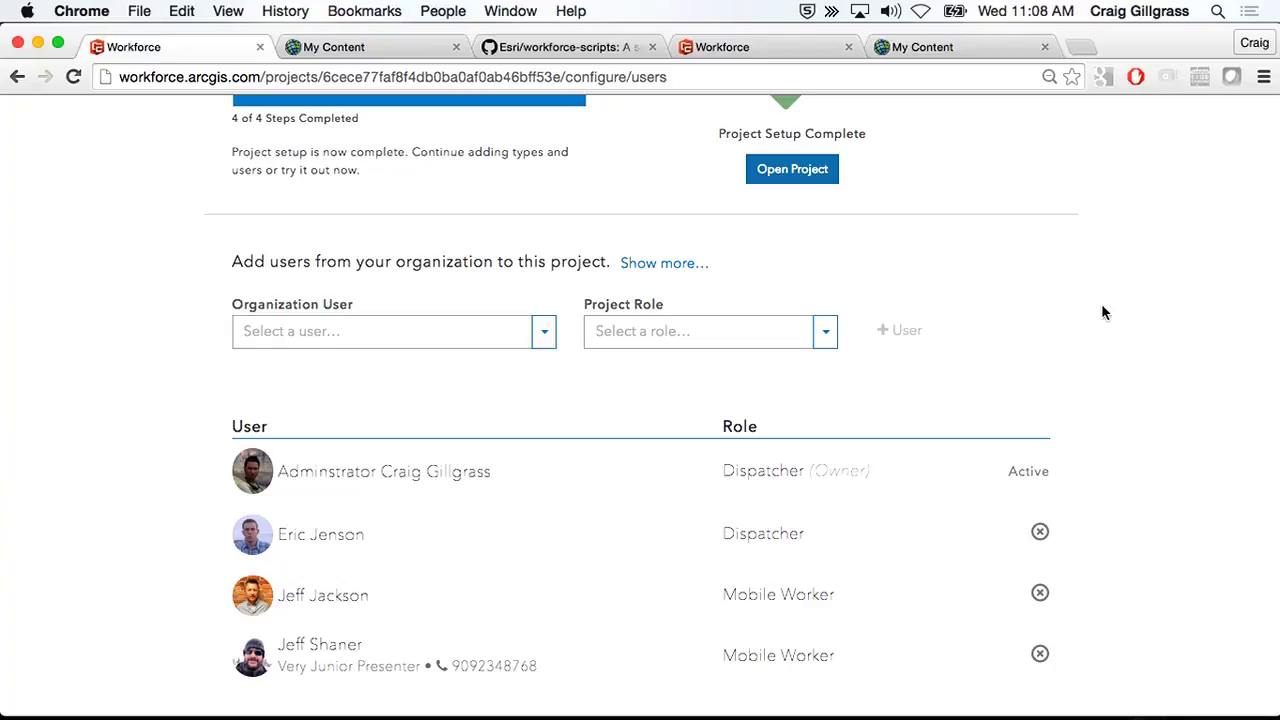
scroll(1134, 280, up, 5)
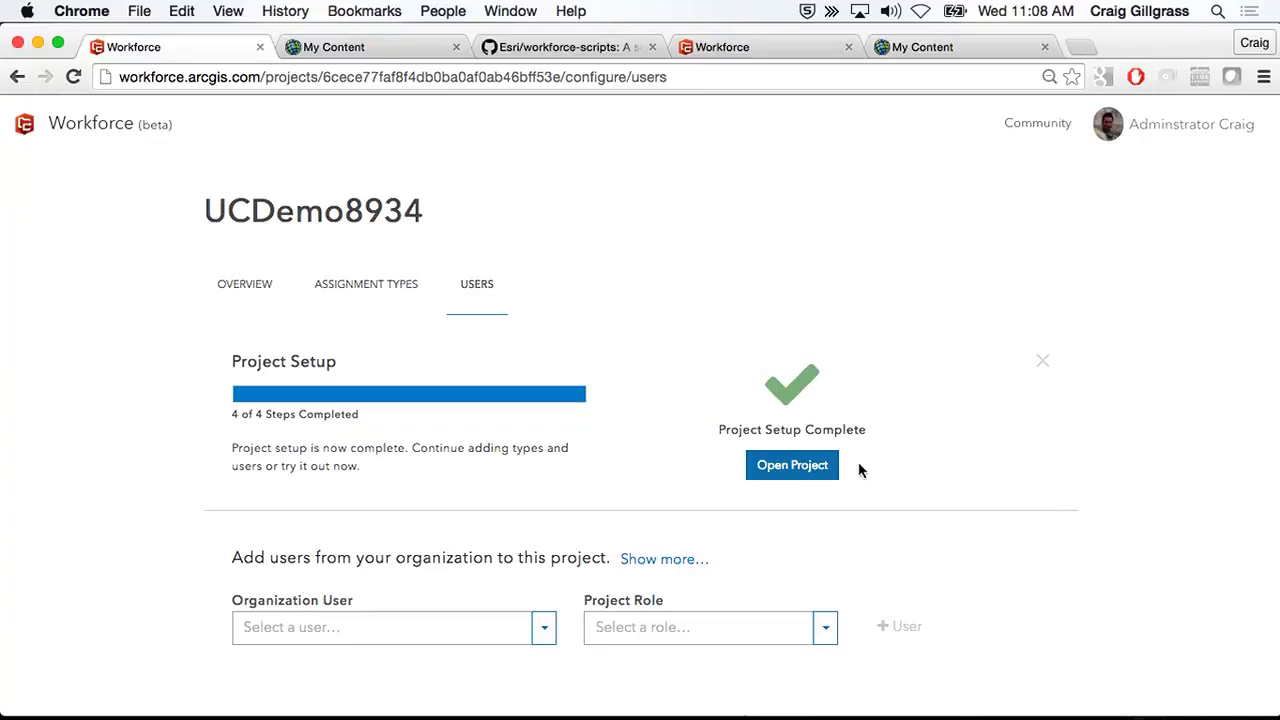
- Go to UCDemo8934's Overview and open the Worker map from the Maps summary
click(246, 285)
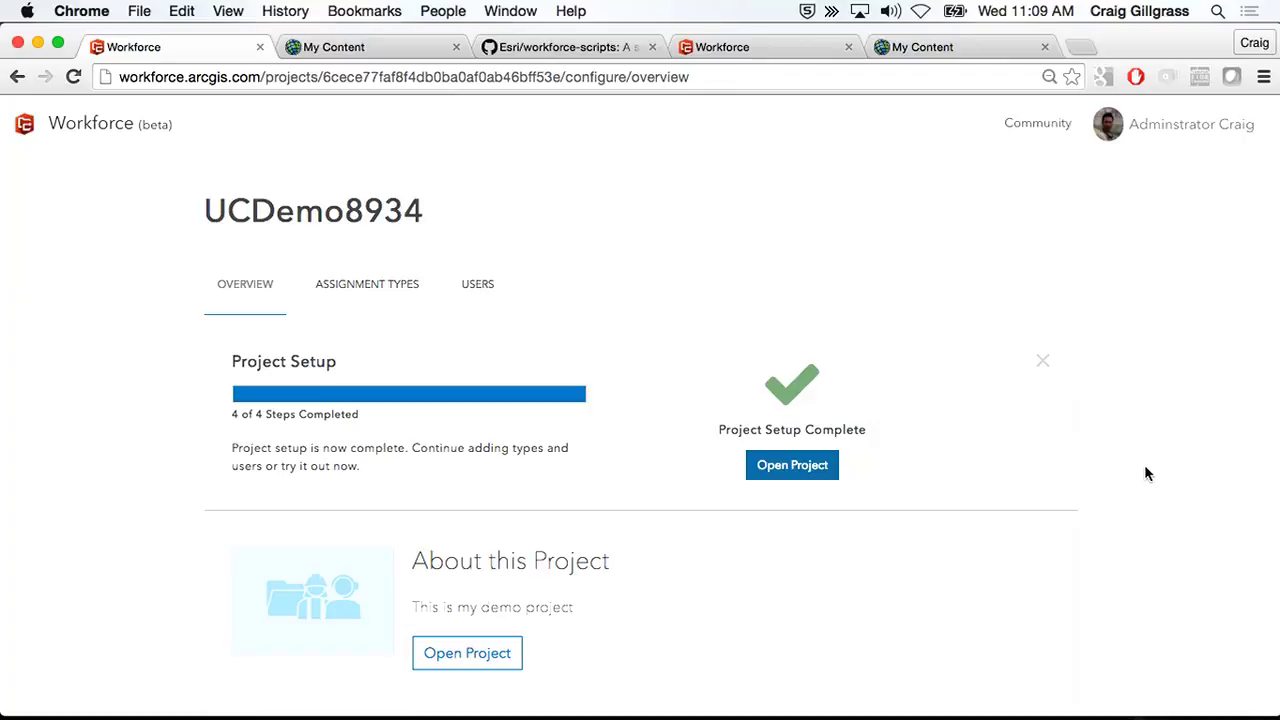
scroll(1147, 474, down, 3)
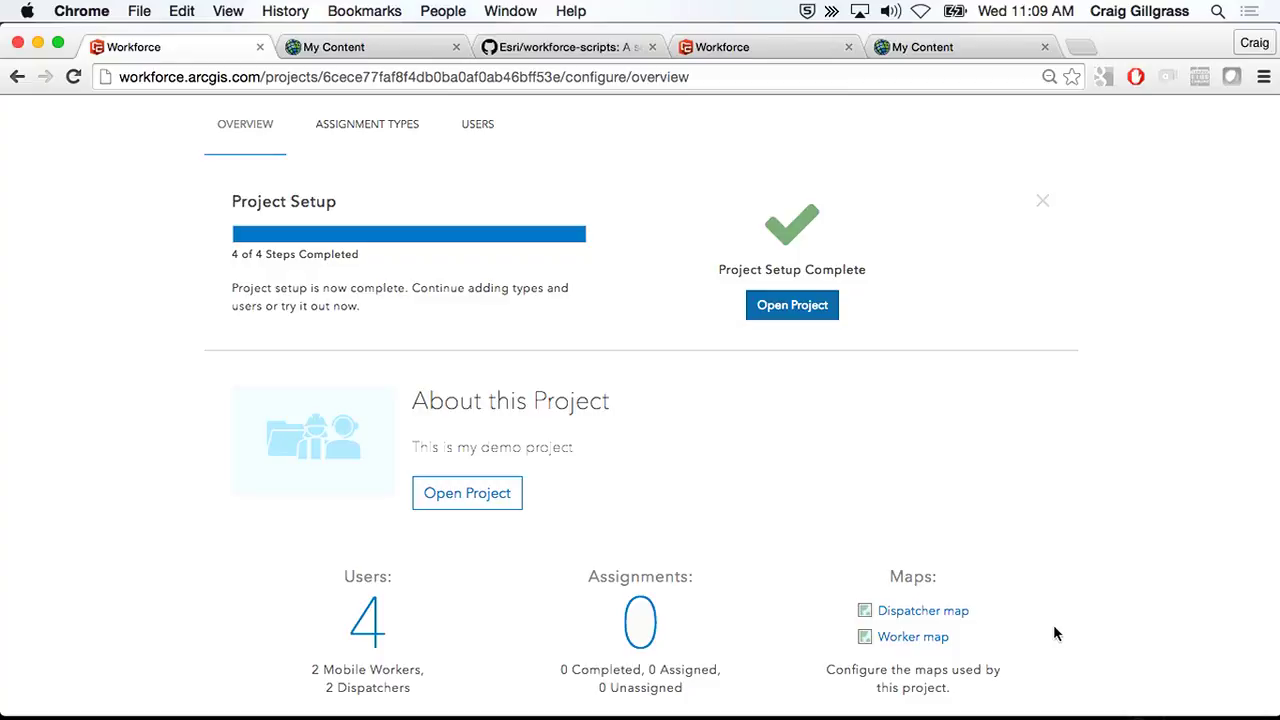
click(920, 637)
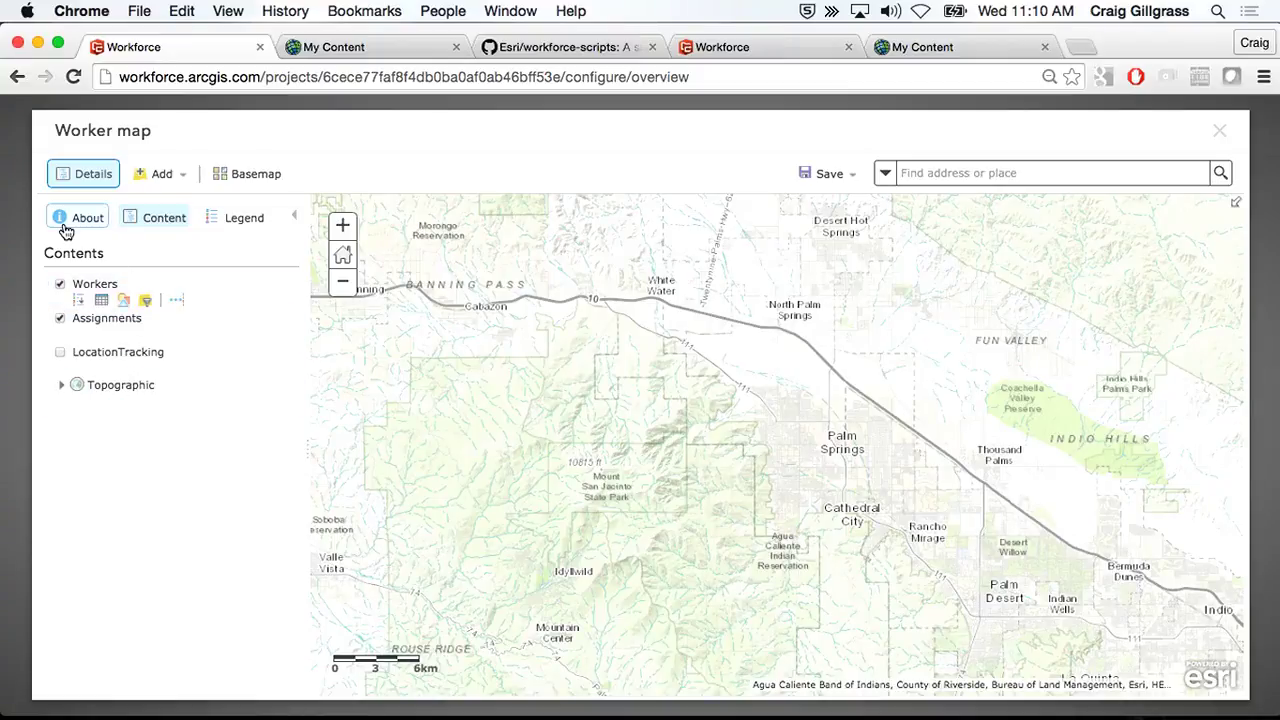
click(95, 285)
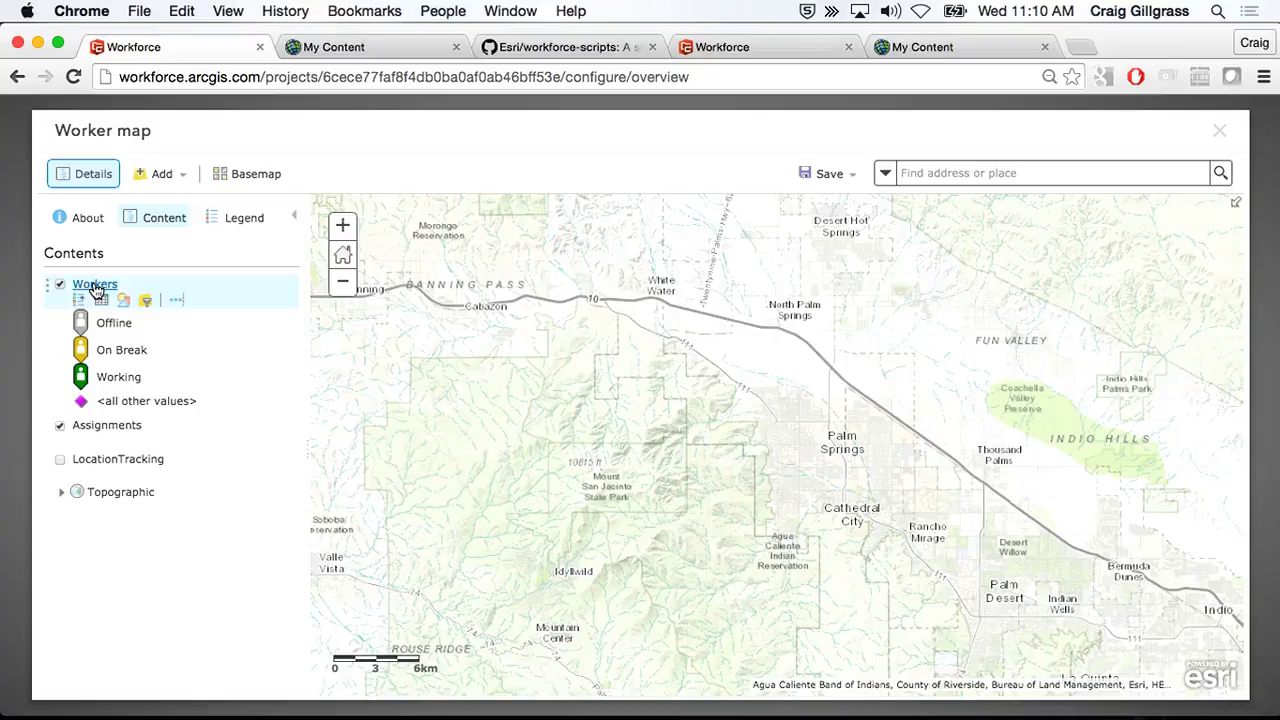
click(106, 425)
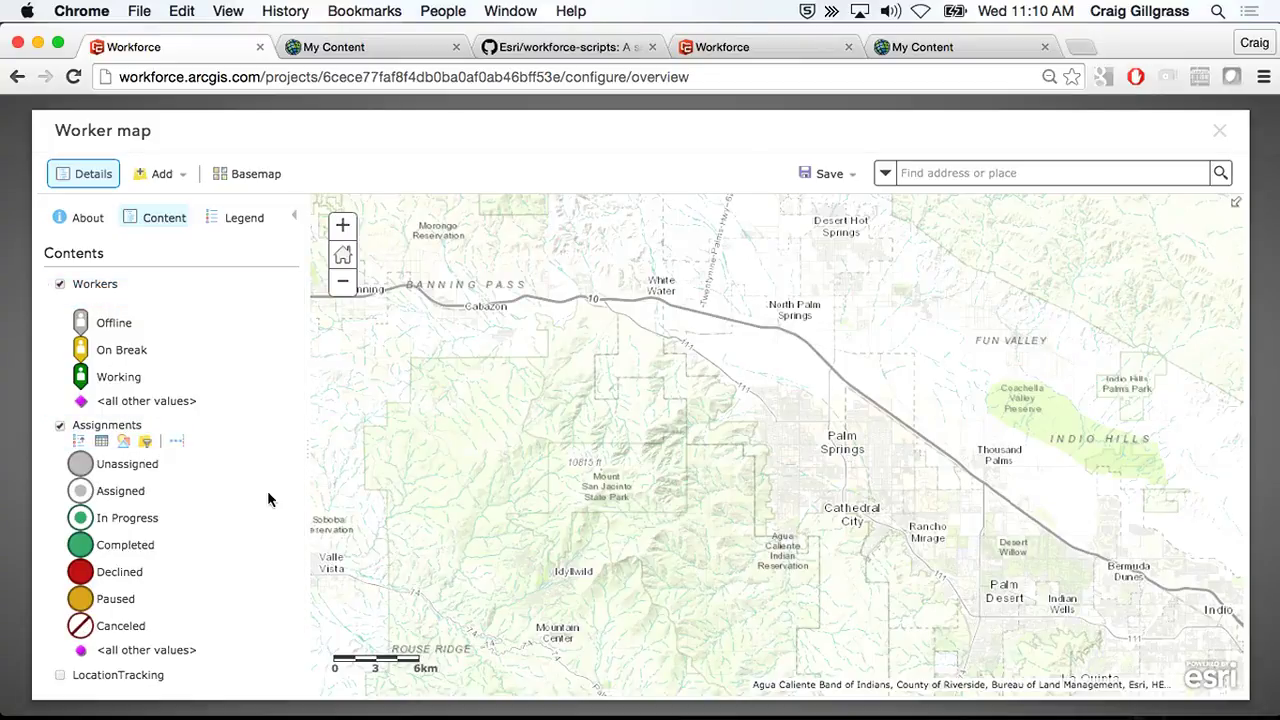
click(106, 290)
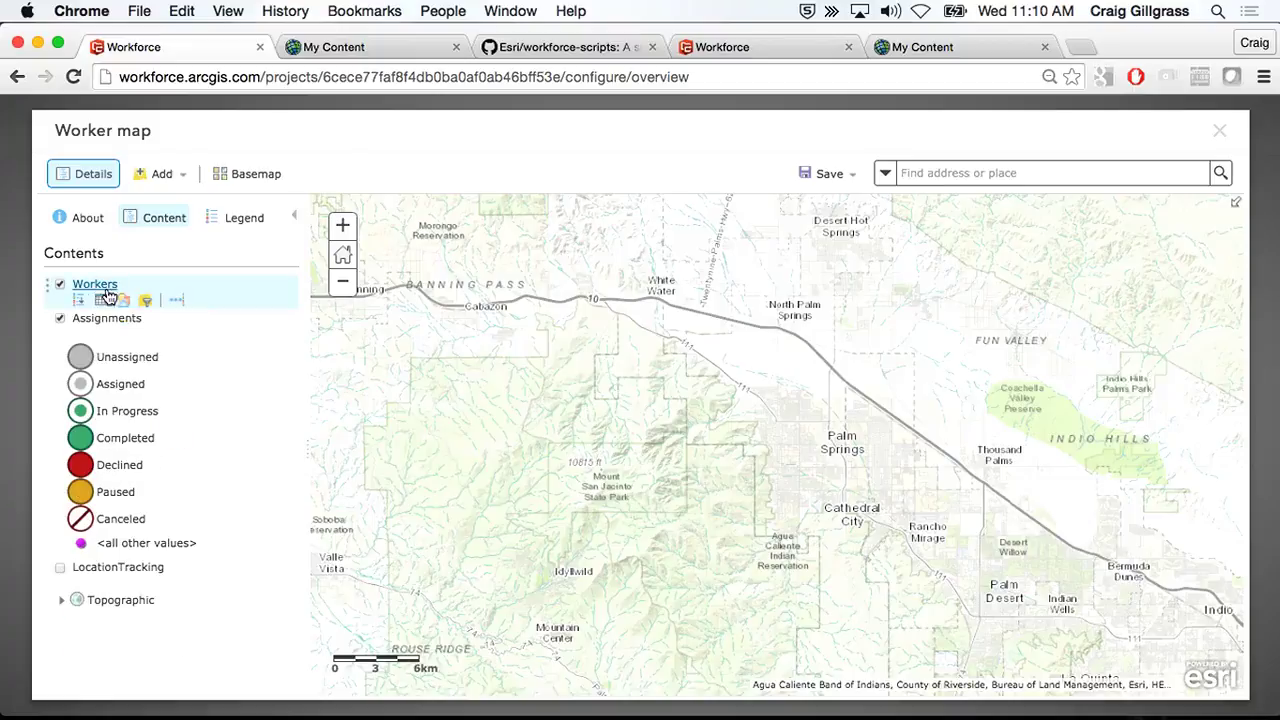
click(106, 319)
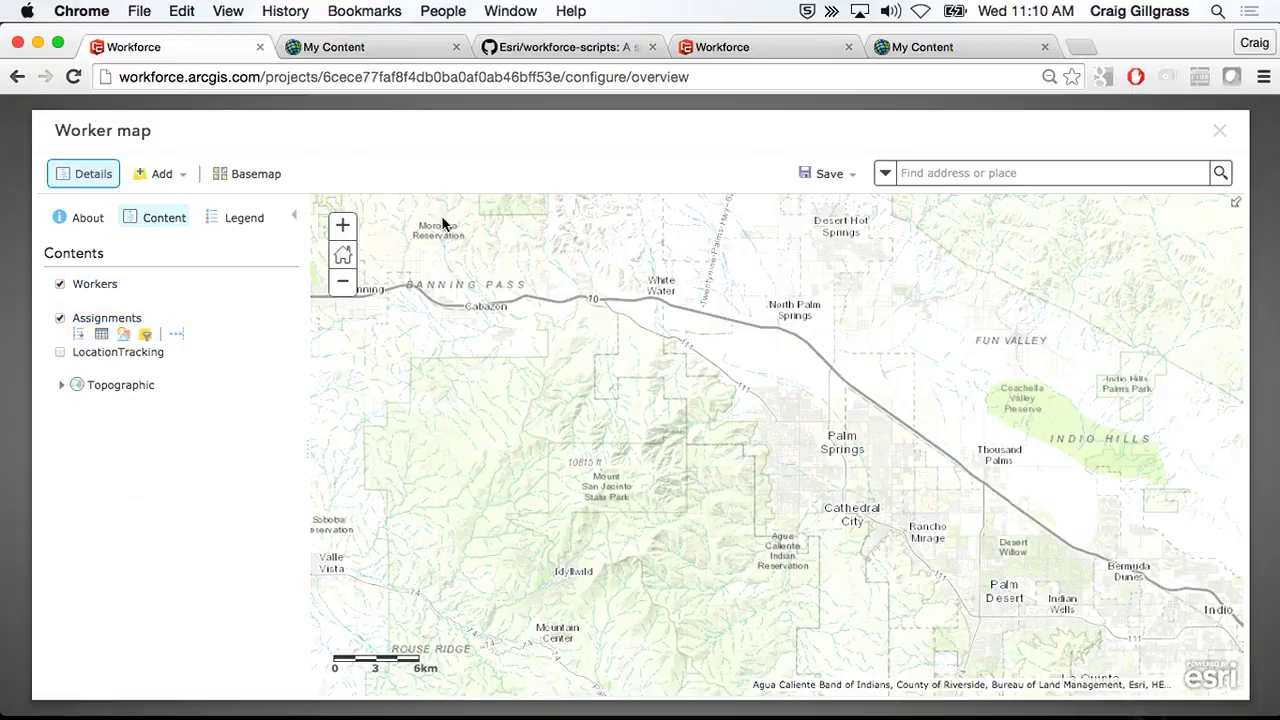
click(257, 172)
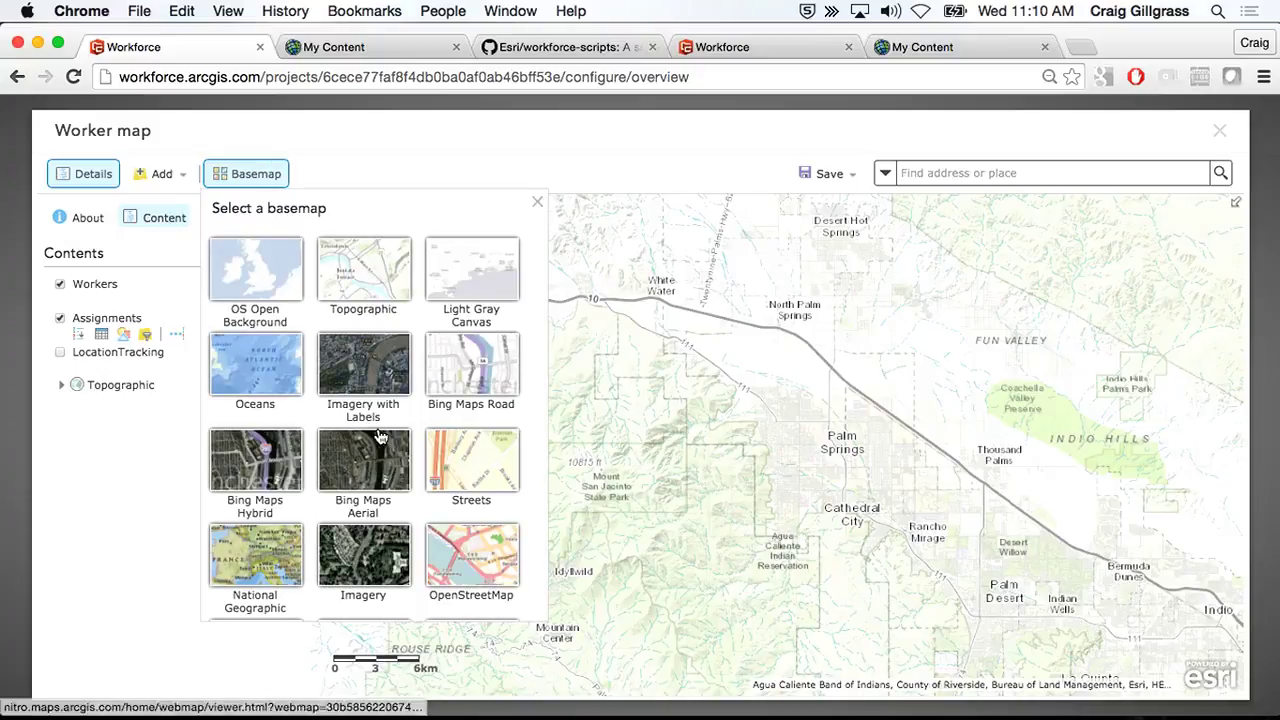
- Choose Navigation (Day) from the basemap gallery for the worker map
scroll(360, 430, down, 5)
click(362, 466)
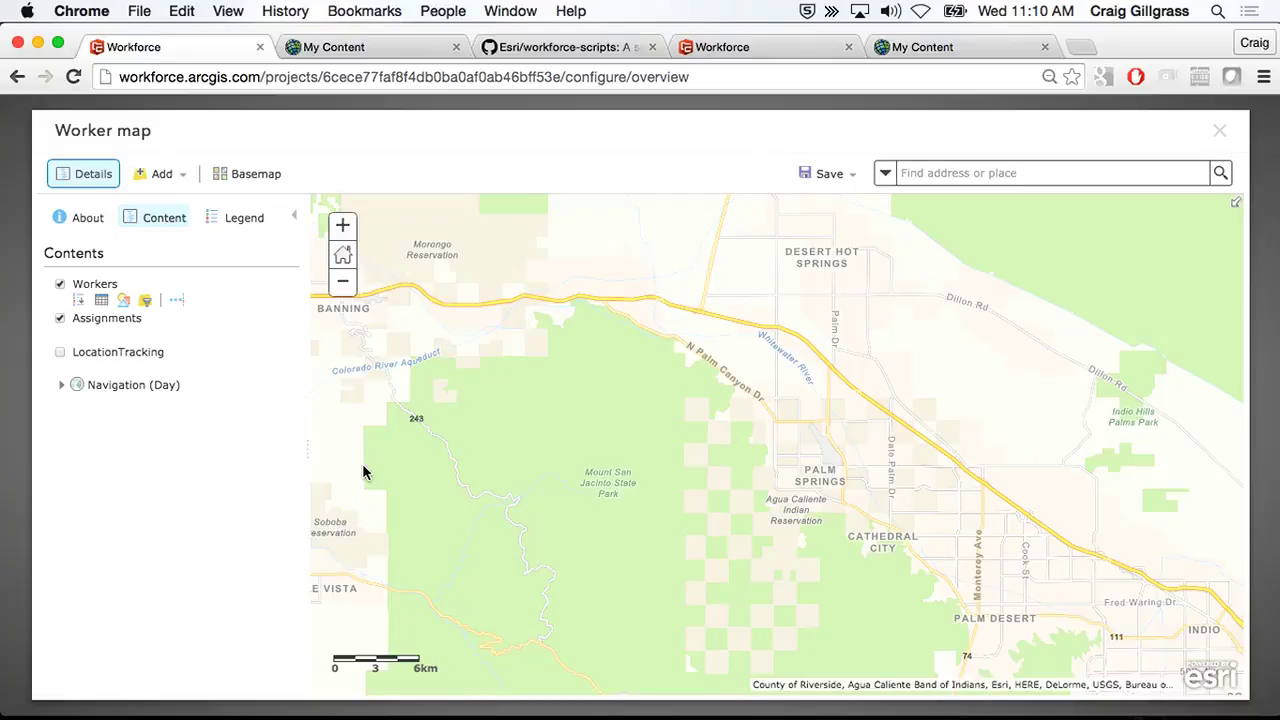
click(177, 180)
- Search for layers matching 'street', then finish adding layers
click(185, 201)
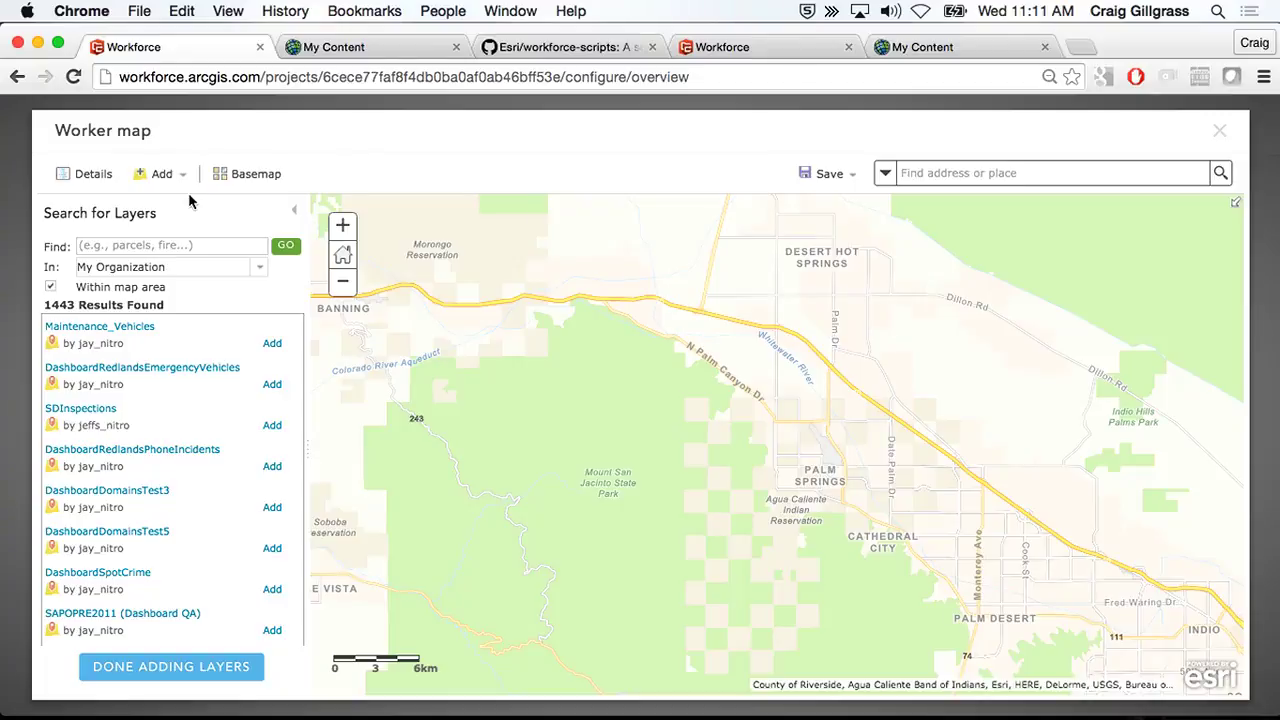
click(206, 245)
text(stree)
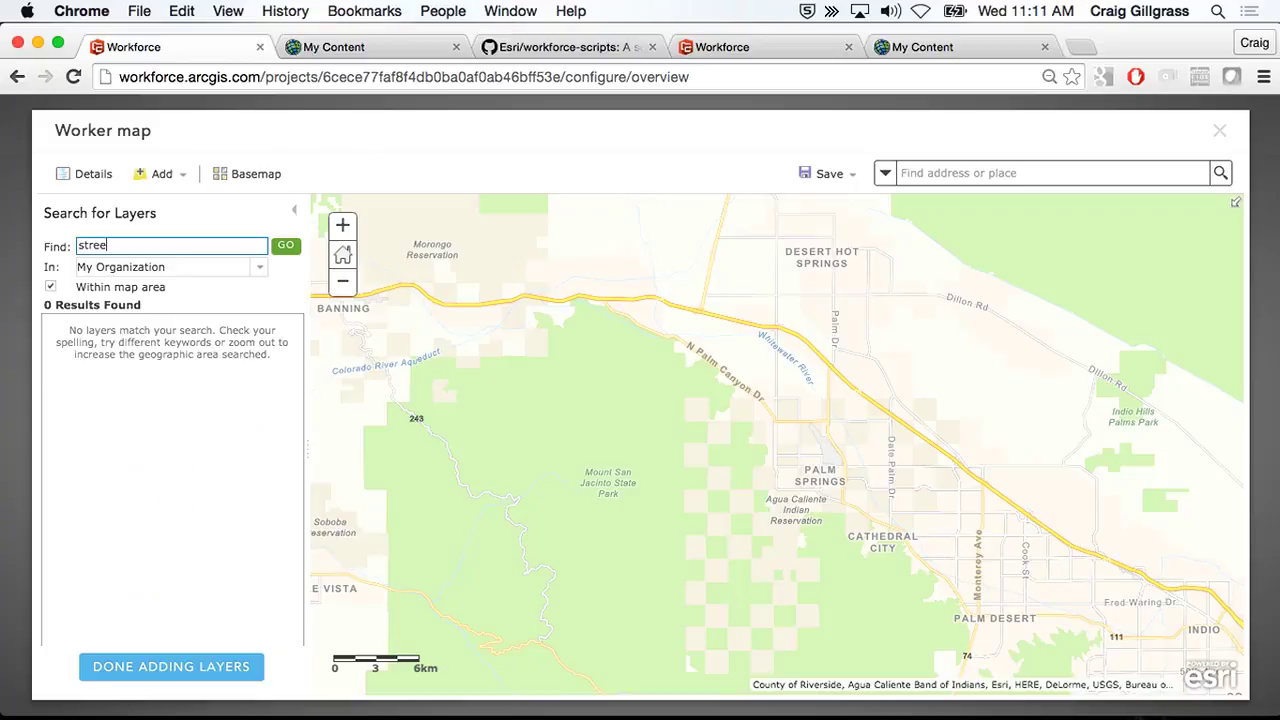
text(t)
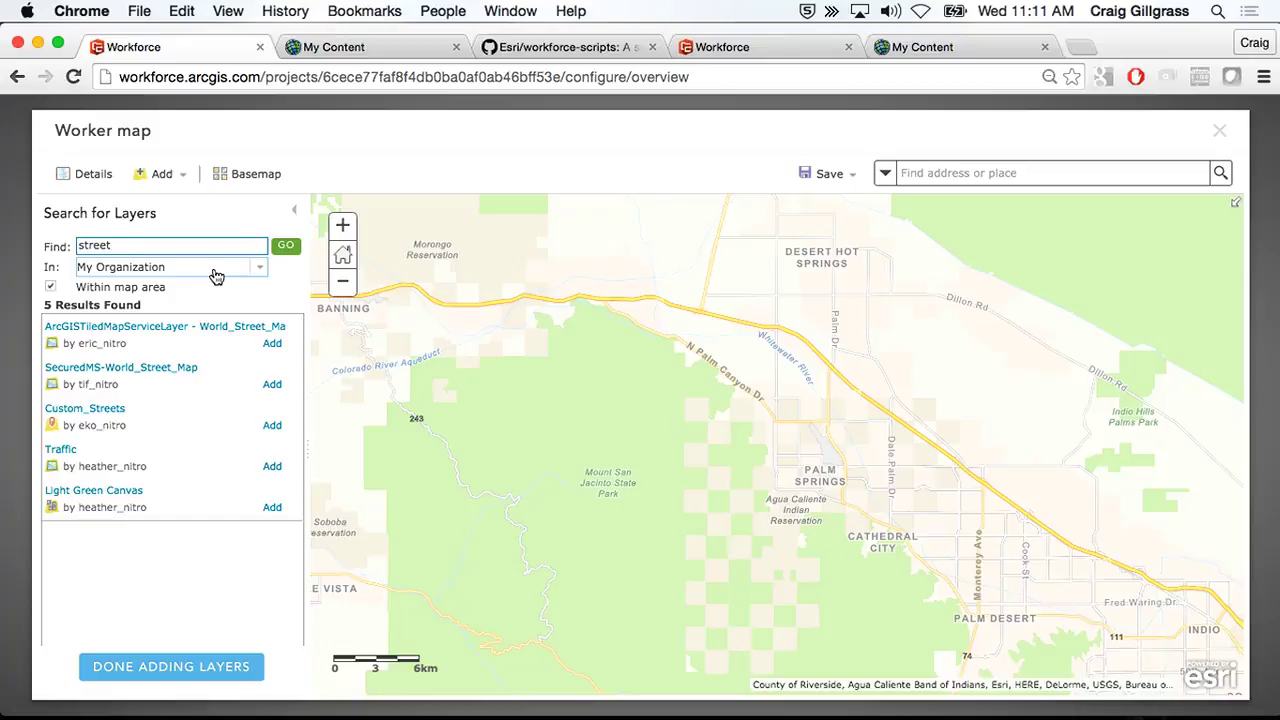
click(195, 677)
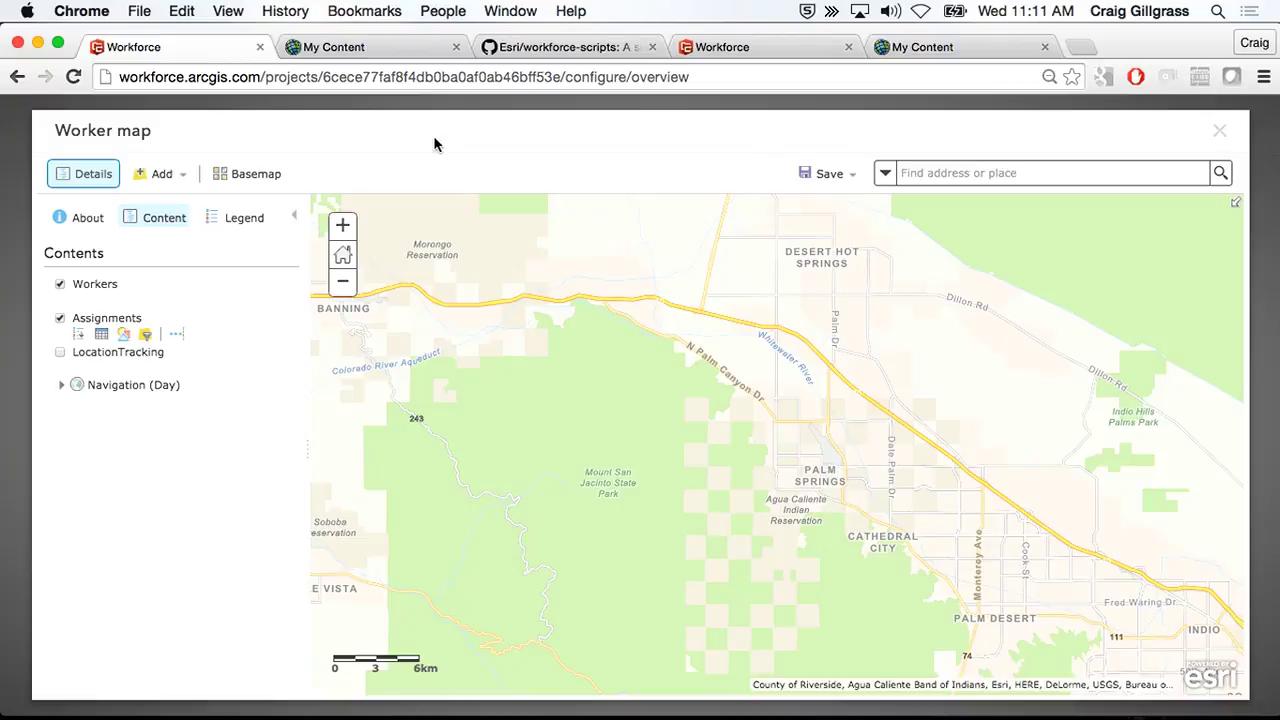
- Close the Worker map and discard its unsaved changes
click(1219, 131)
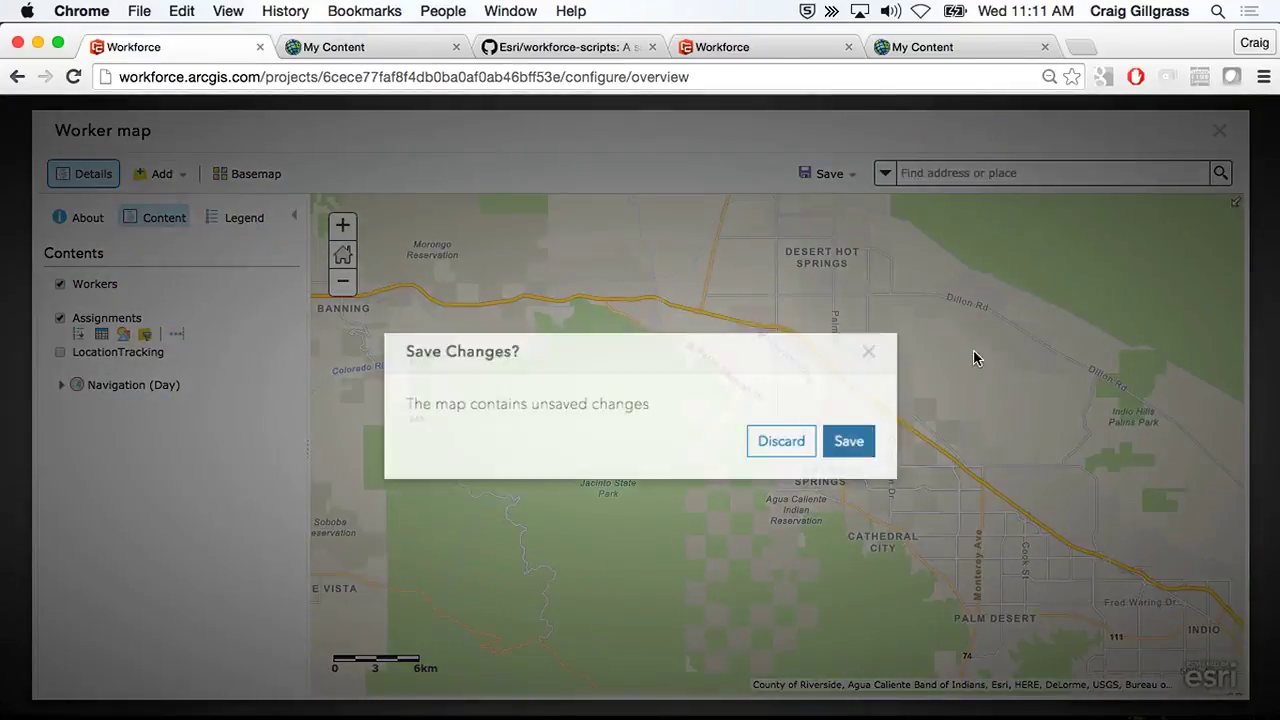
click(770, 446)
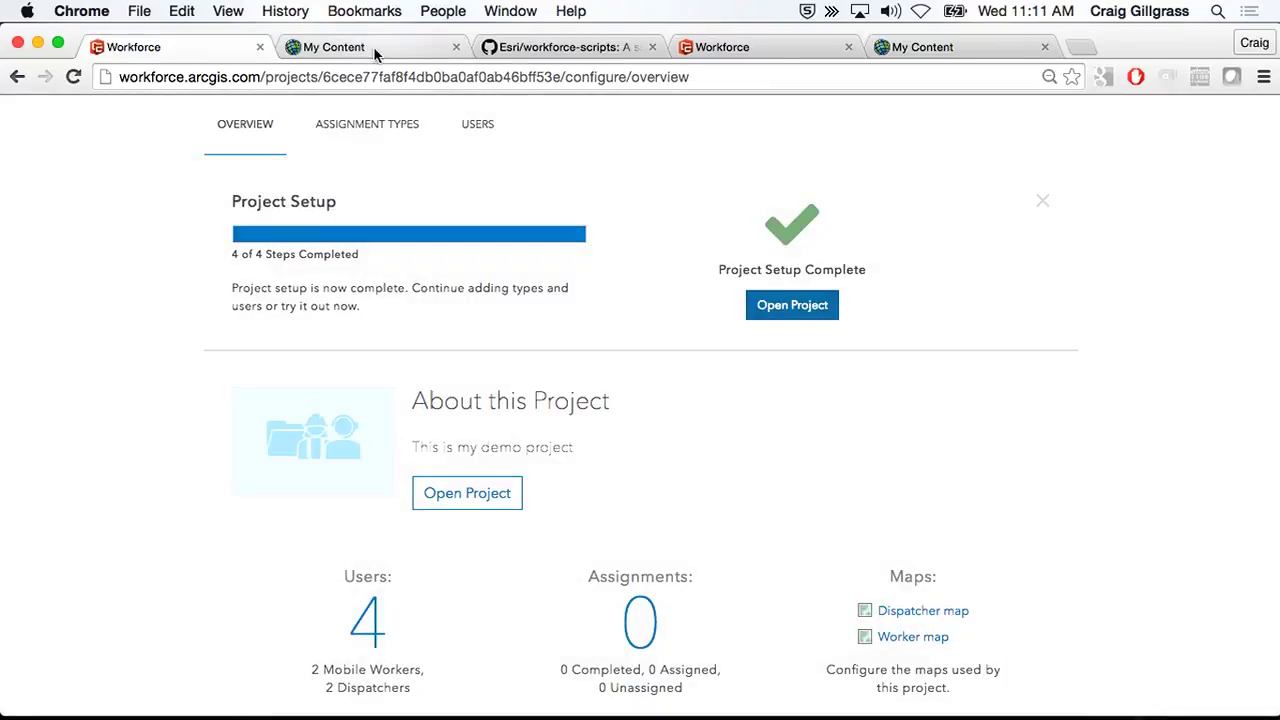
click(373, 47)
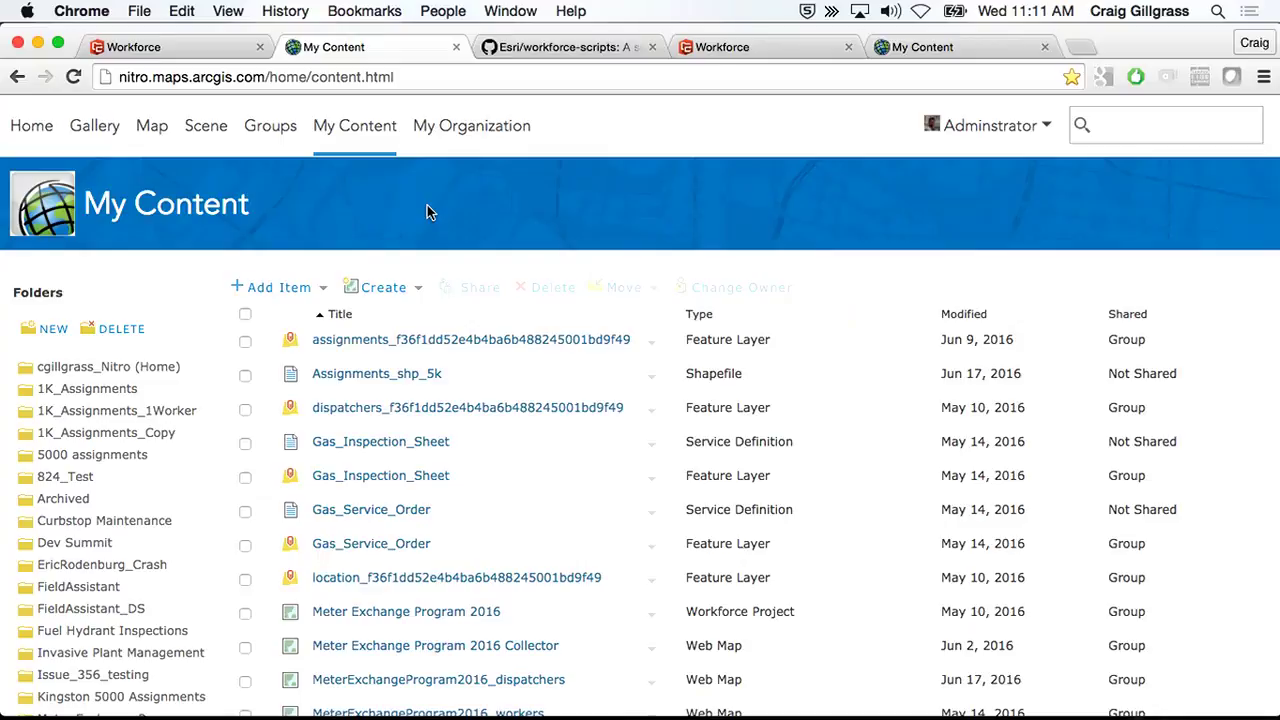
- Refresh My Content, list the seven UCDemo8934 folder items, then switch to the other organization's content
click(333, 136)
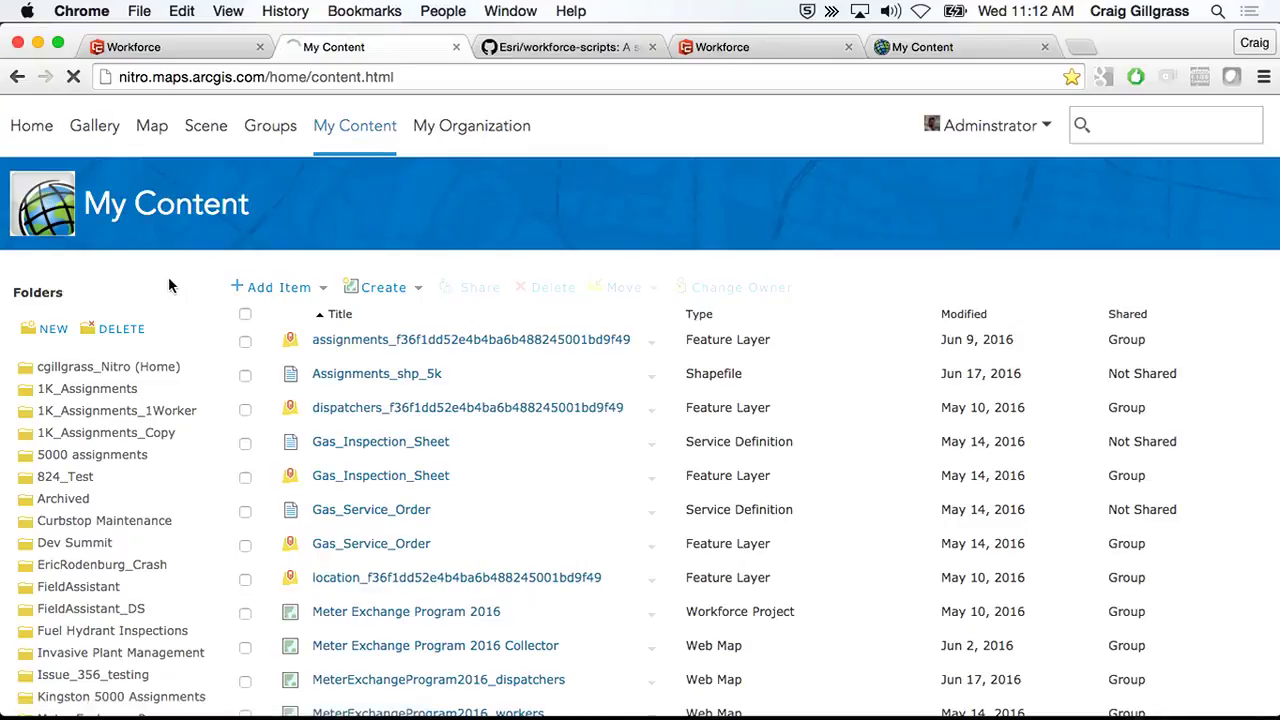
scroll(170, 287, down, 4)
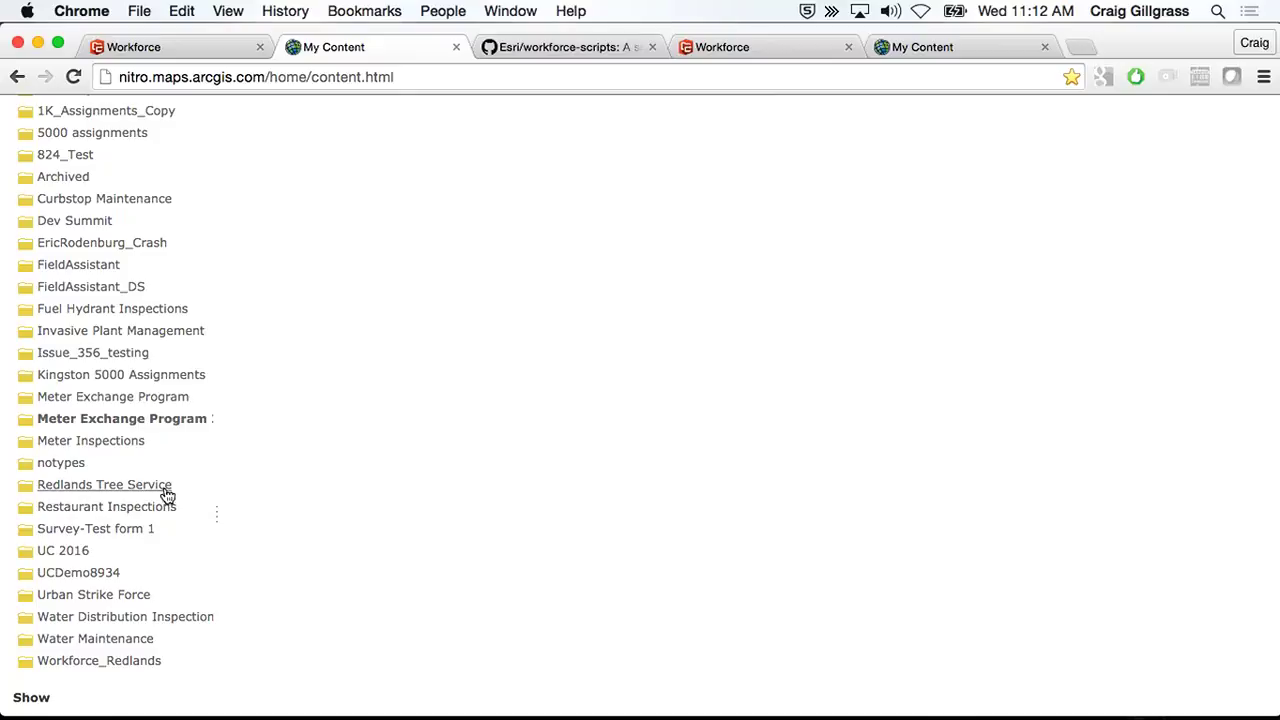
click(95, 576)
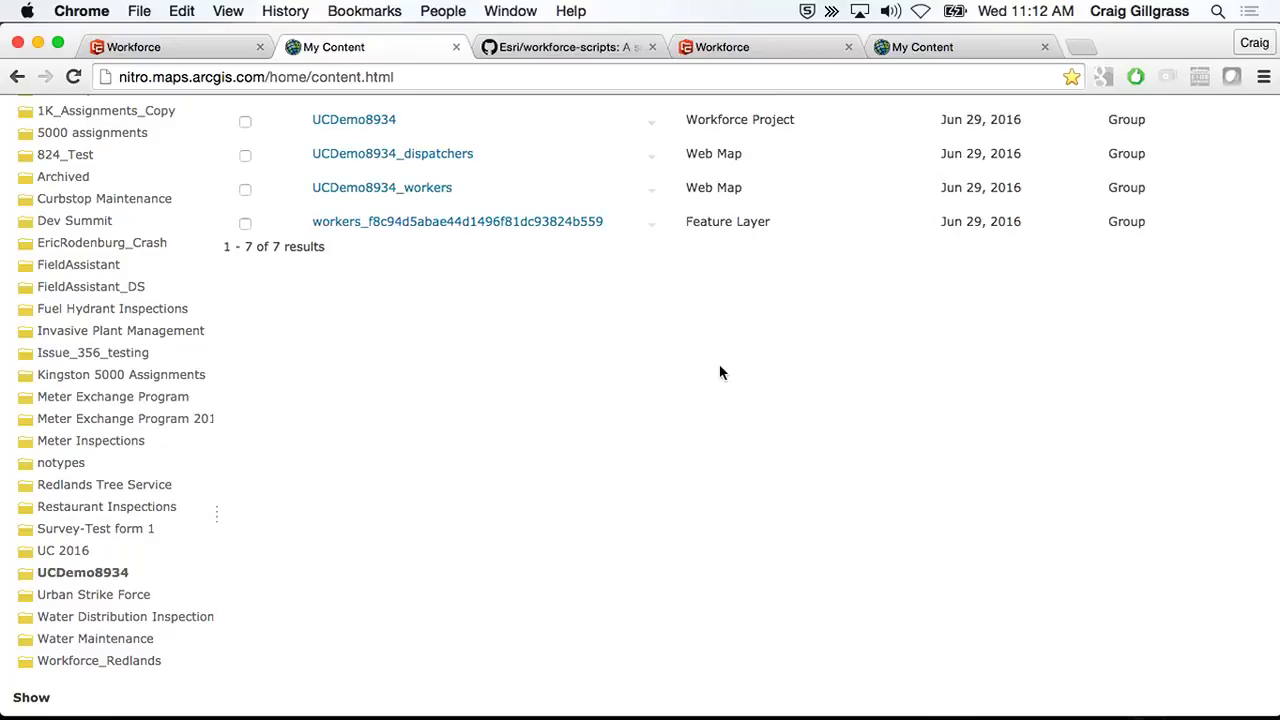
scroll(720, 371, up, 3)
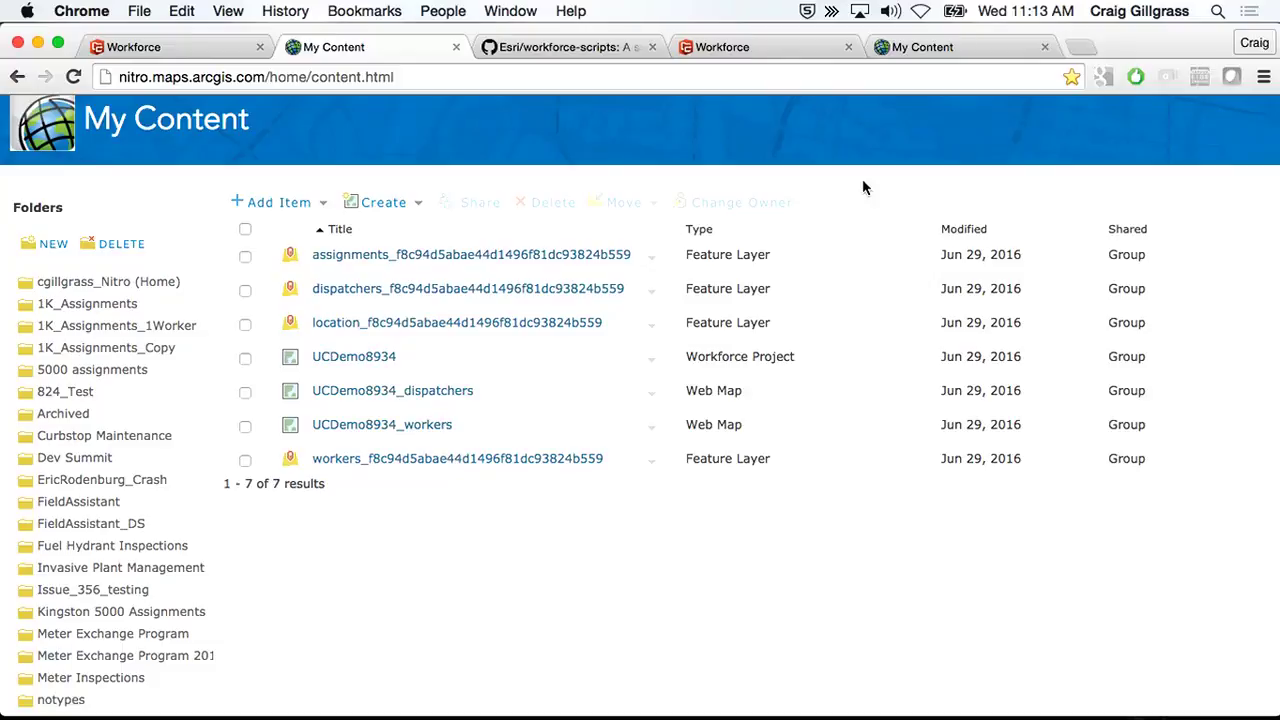
scroll(617, 141, up, 2)
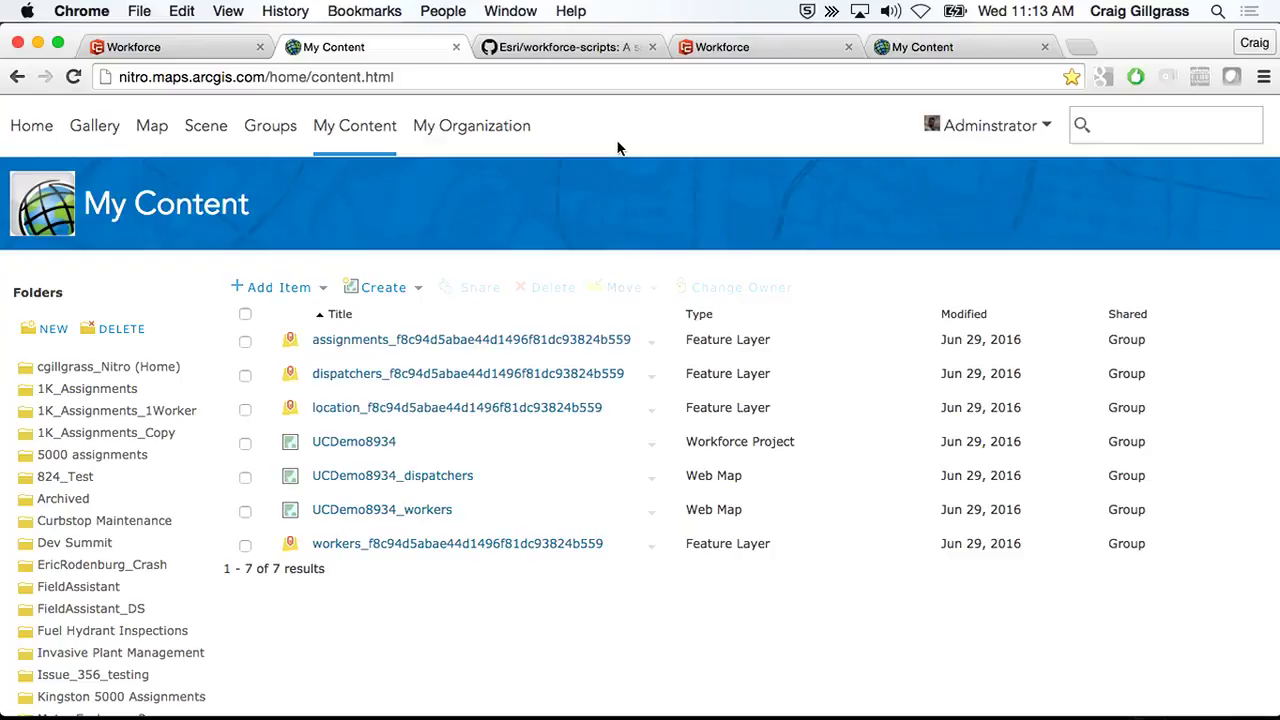
click(935, 47)
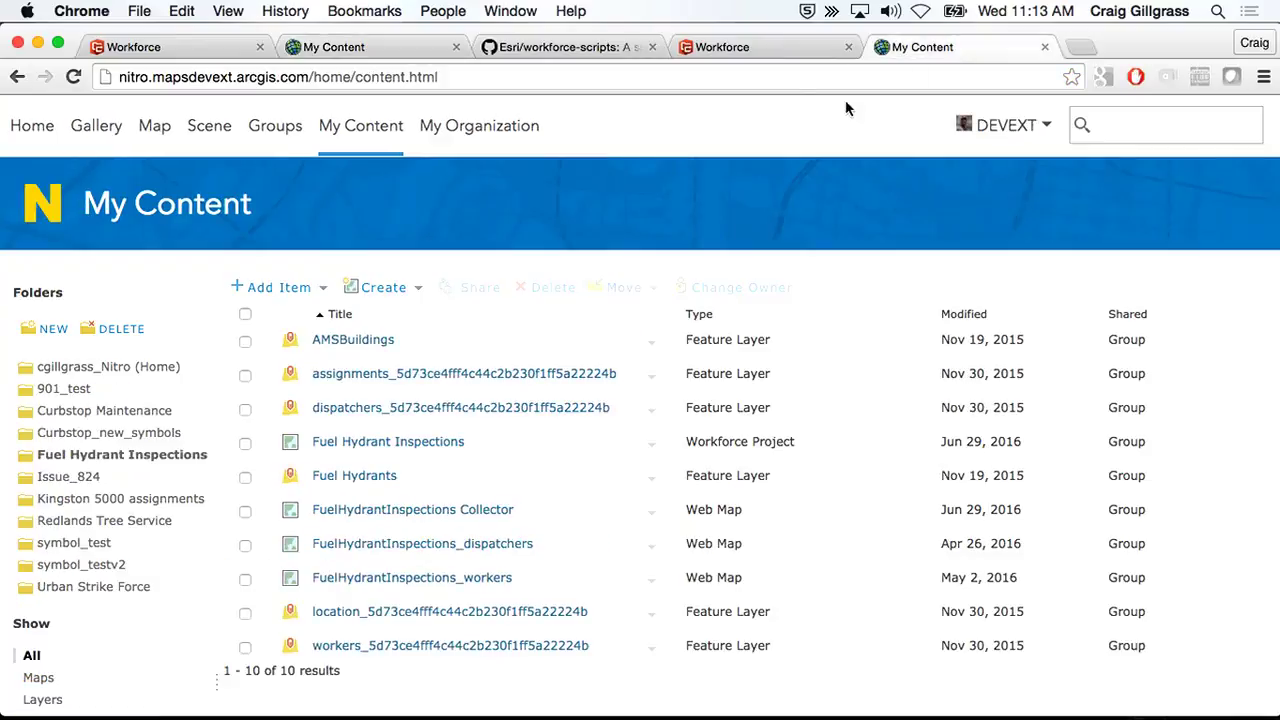
- From the Workforce projects page, open the Fuel Hydrant Inspections project's configuration and its Advanced settings
click(745, 50)
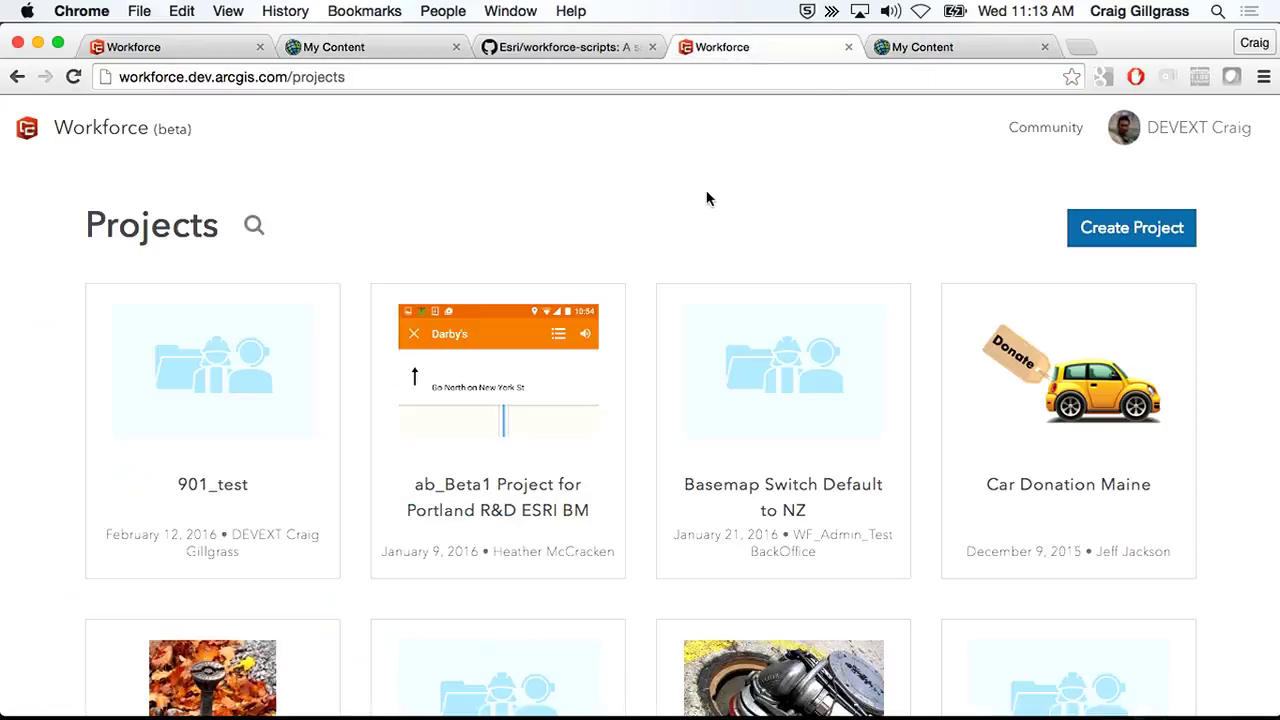
scroll(706, 198, down, 1)
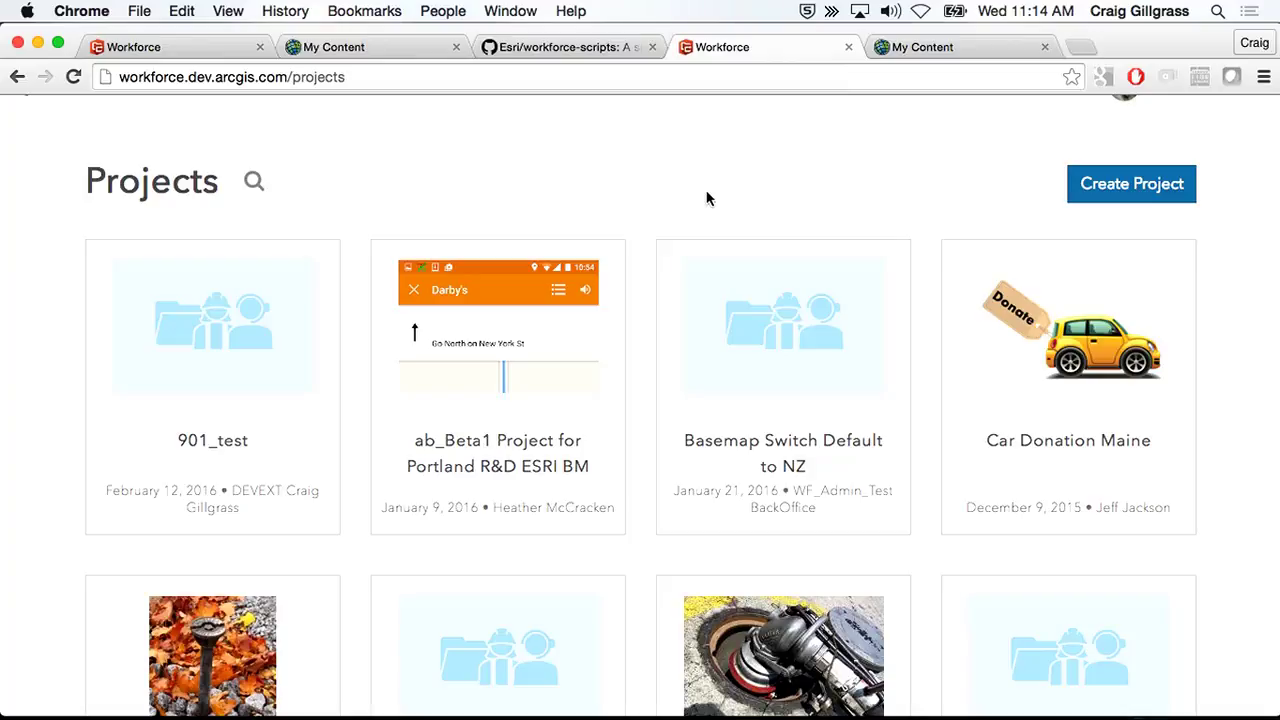
scroll(707, 199, down, 3)
mouse_move(856, 429)
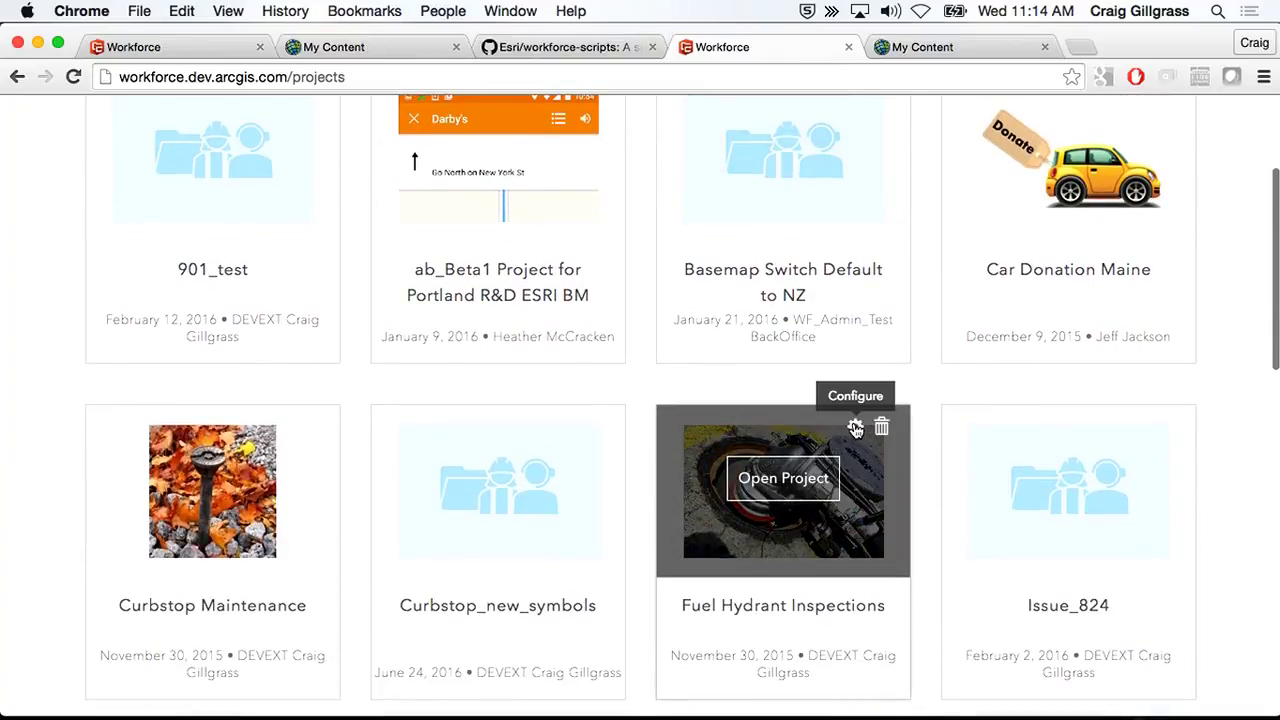
click(856, 429)
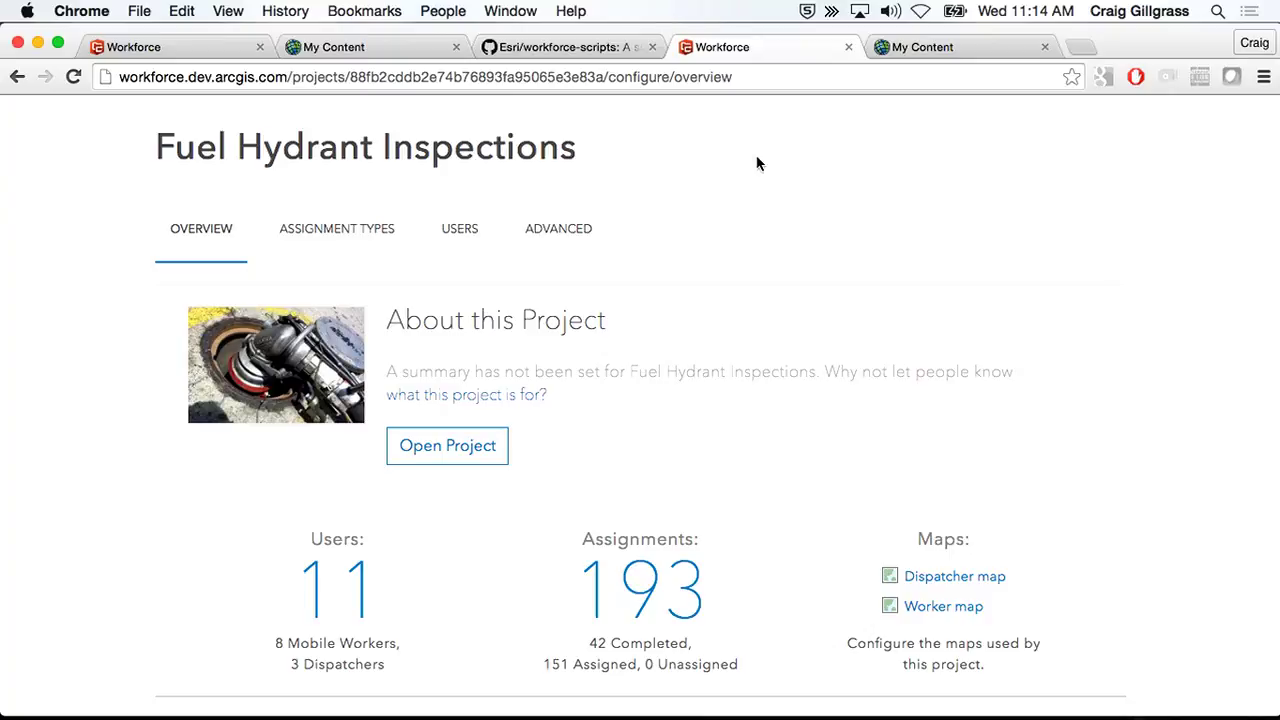
click(557, 232)
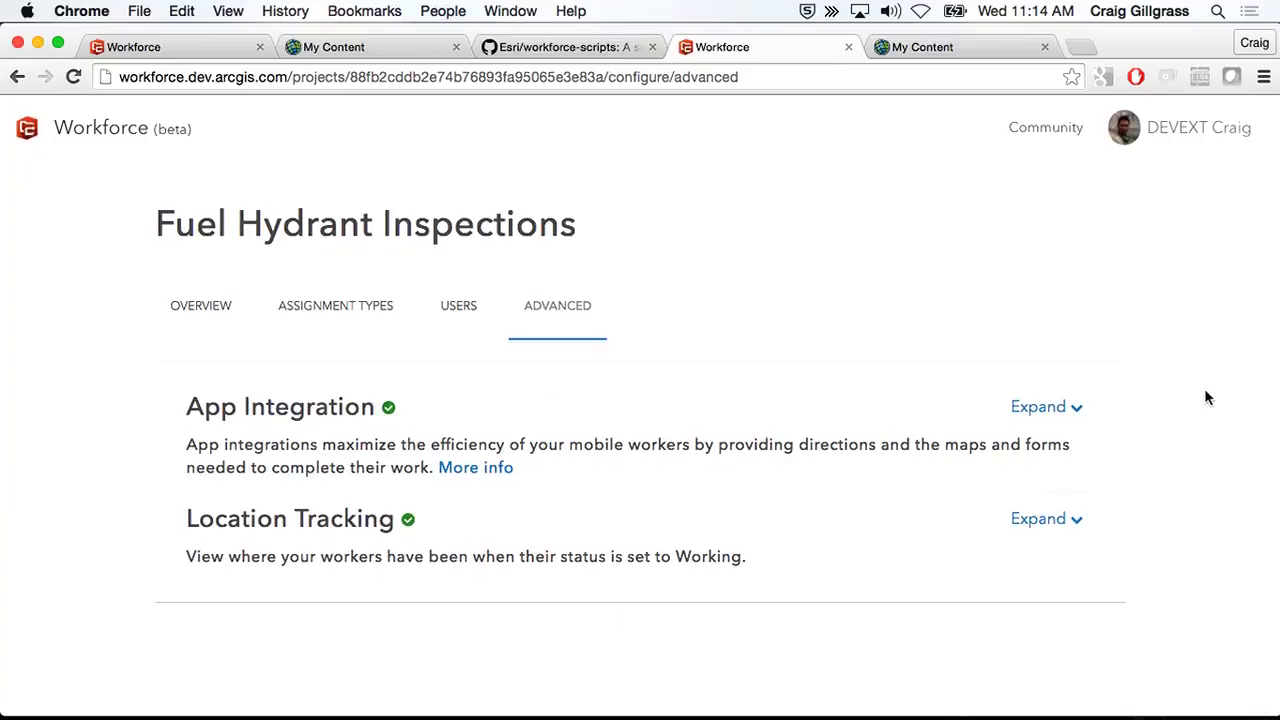
- Expand Location Tracking and App Integration to show tracking every 00:30 and Navigator for ArcGIS integration
click(1078, 521)
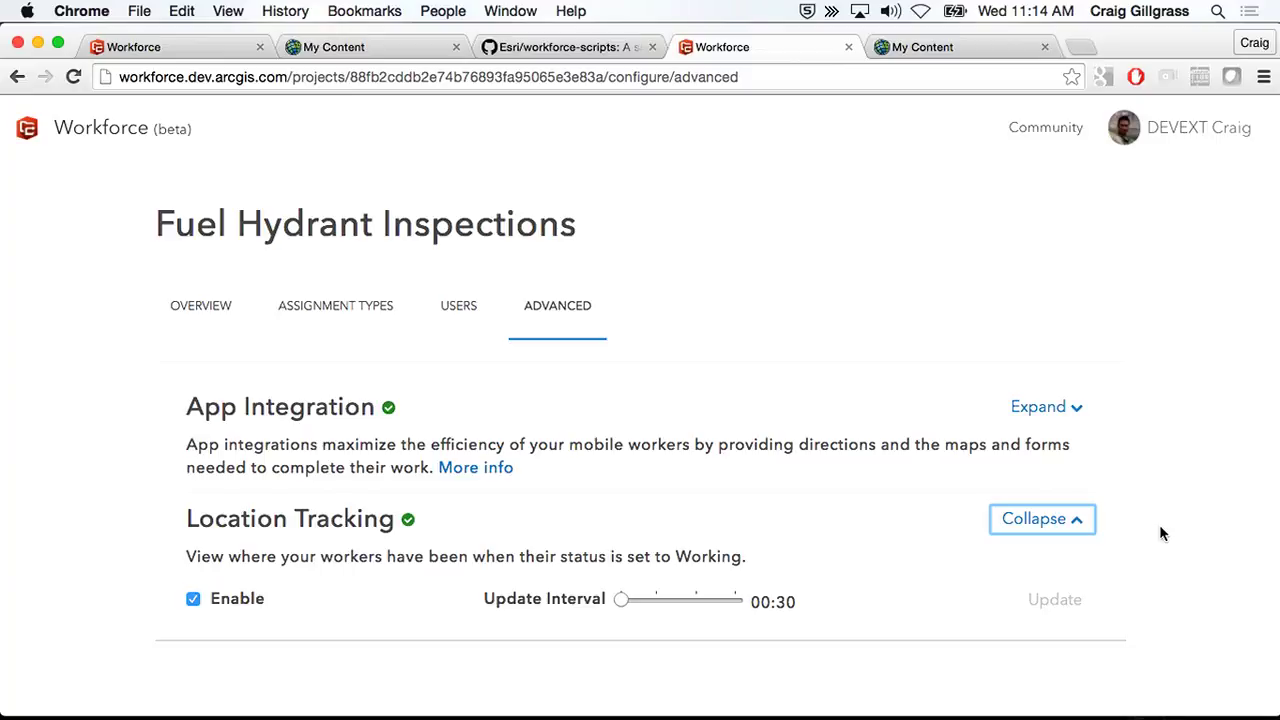
click(1068, 407)
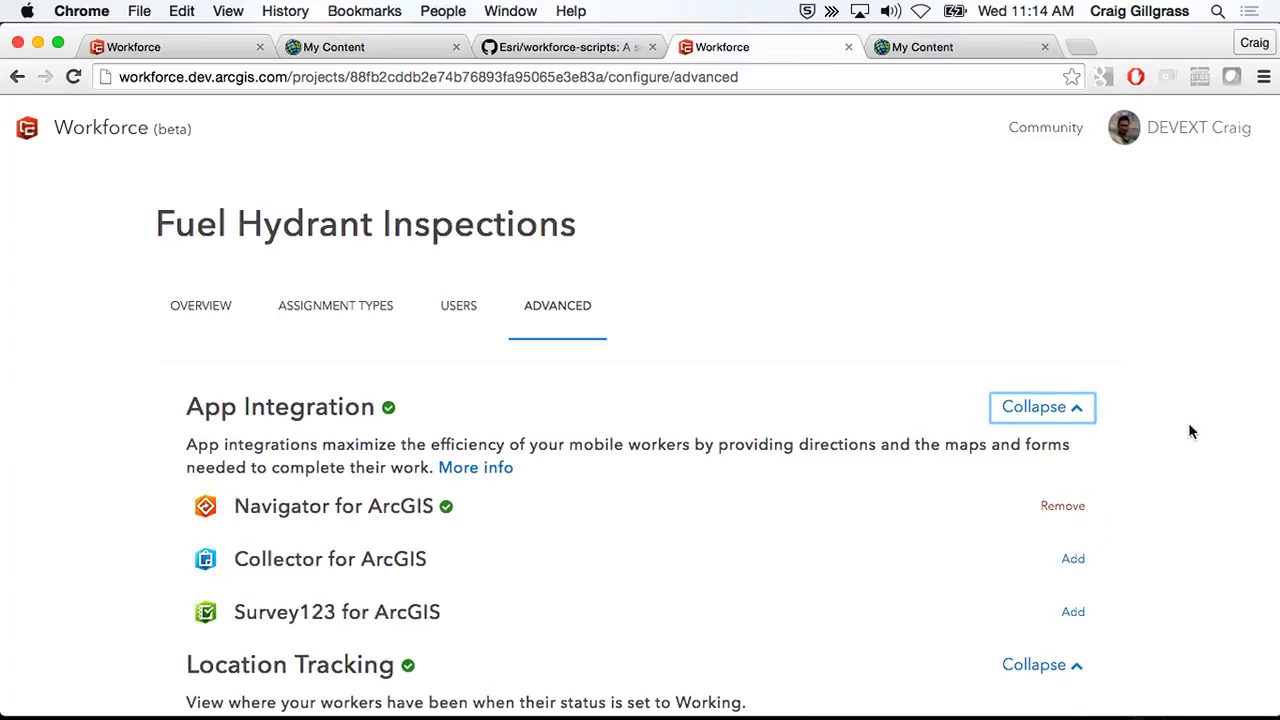
scroll(1190, 430, down, 1)
scroll(1197, 426, down, 1)
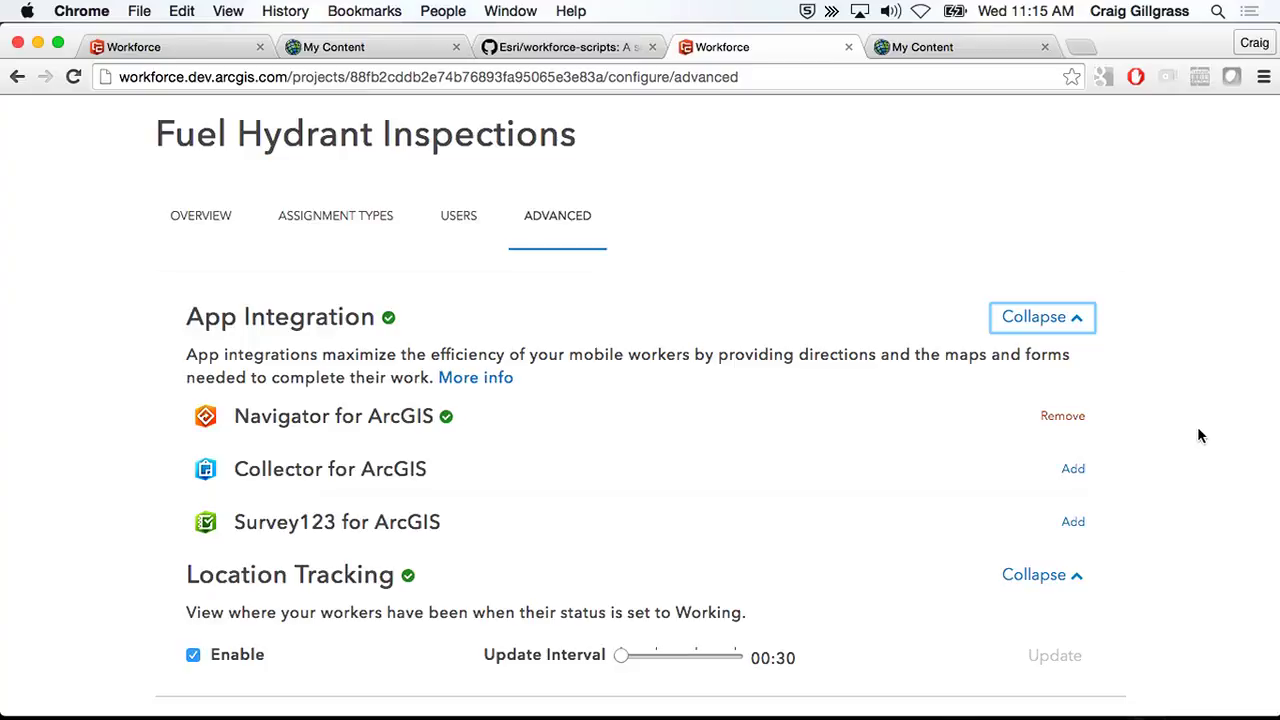
click(1073, 469)
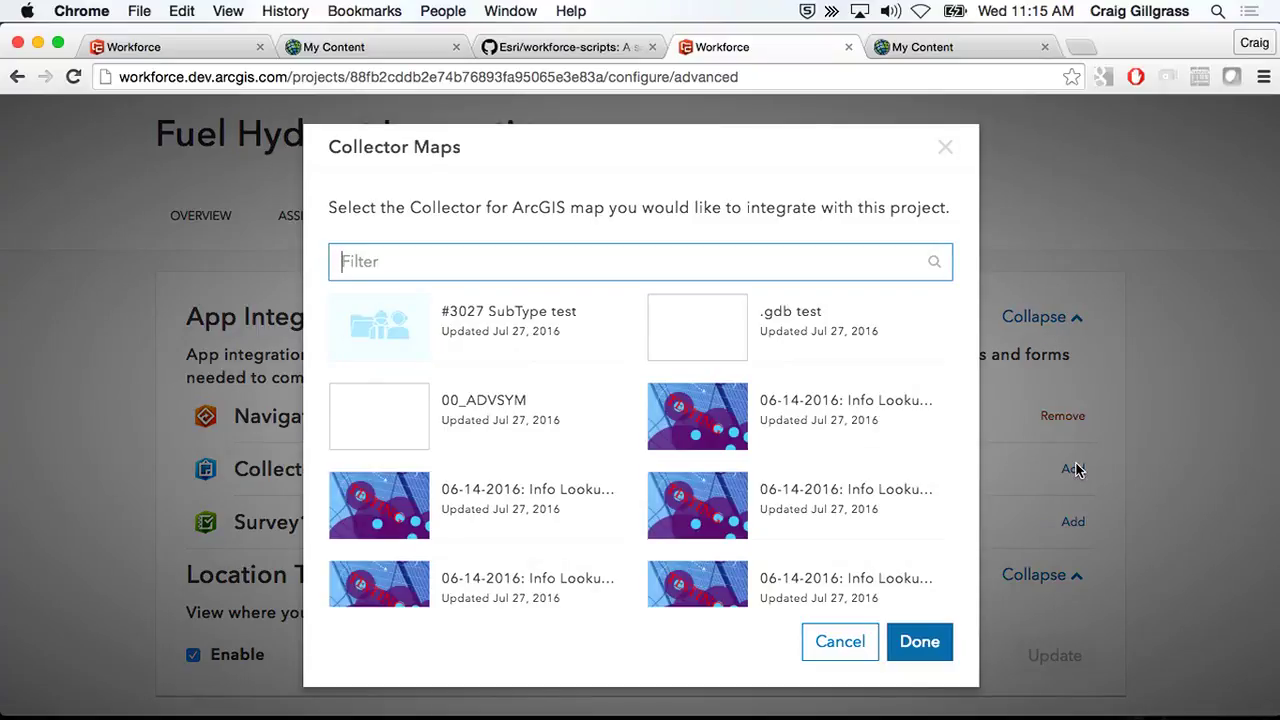
text(fe)
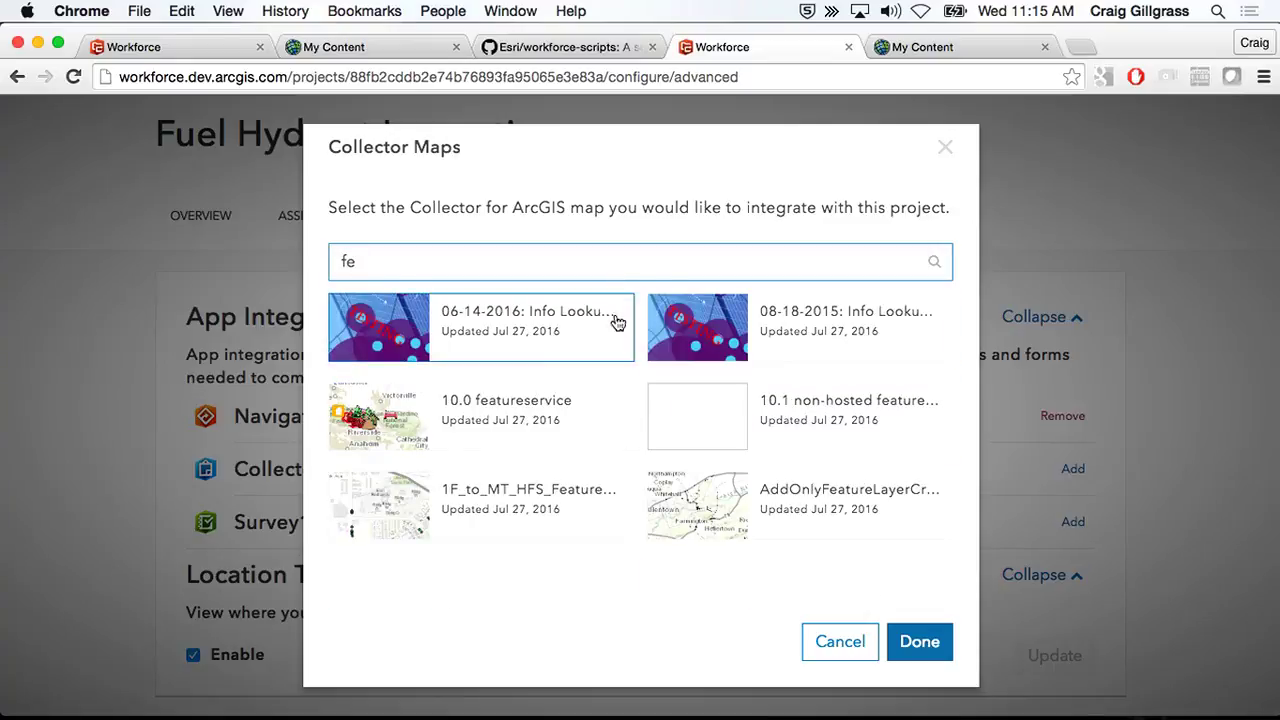
click(838, 641)
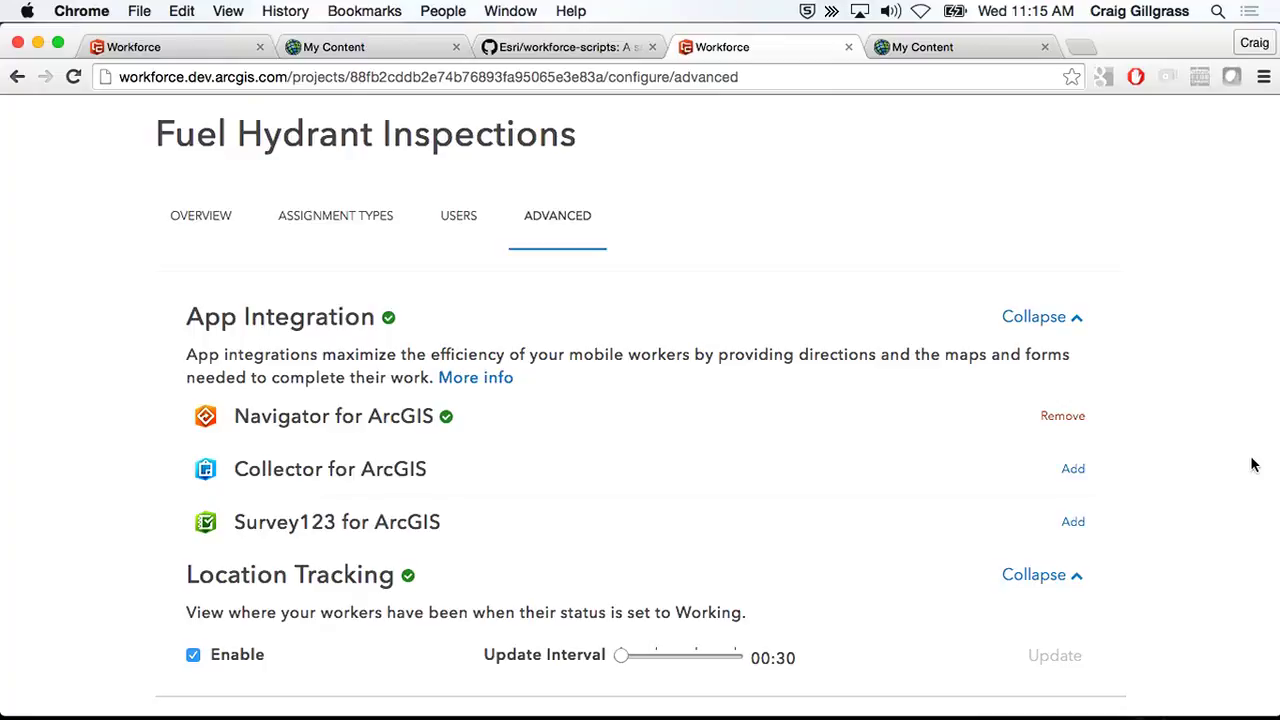
key(ctrl+Left)
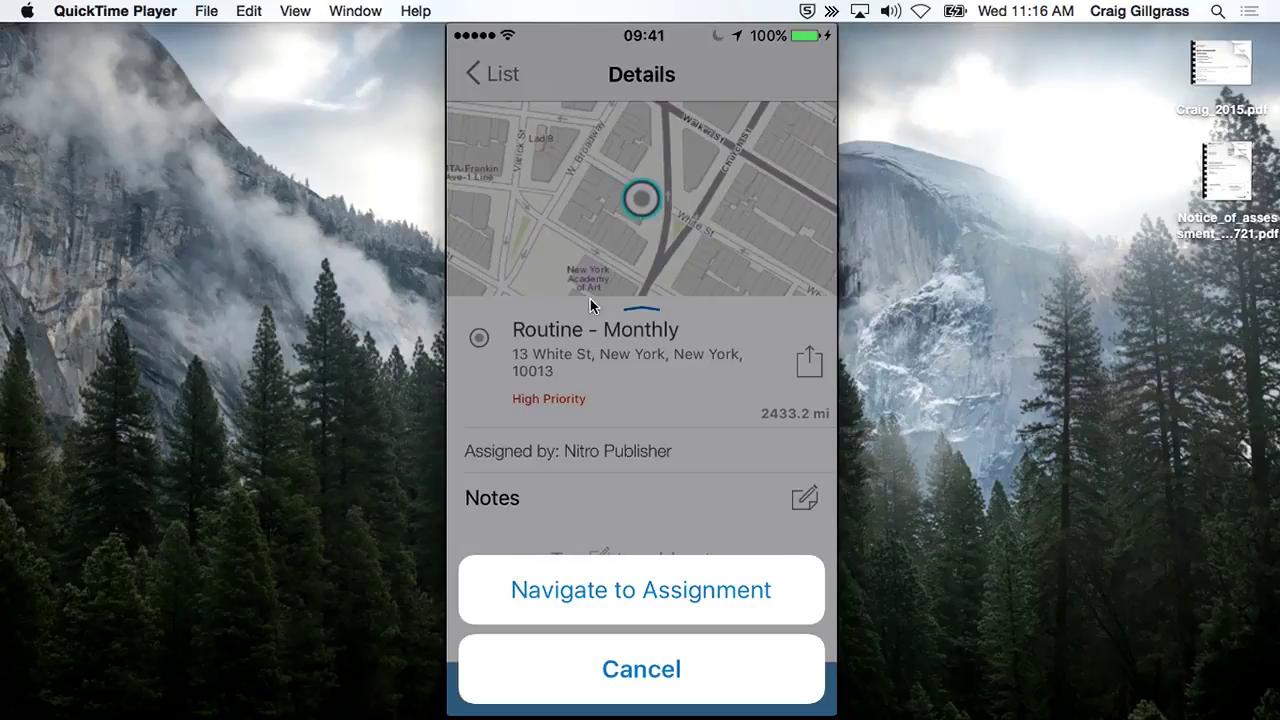
click(1148, 366)
key(ctrl+Right)
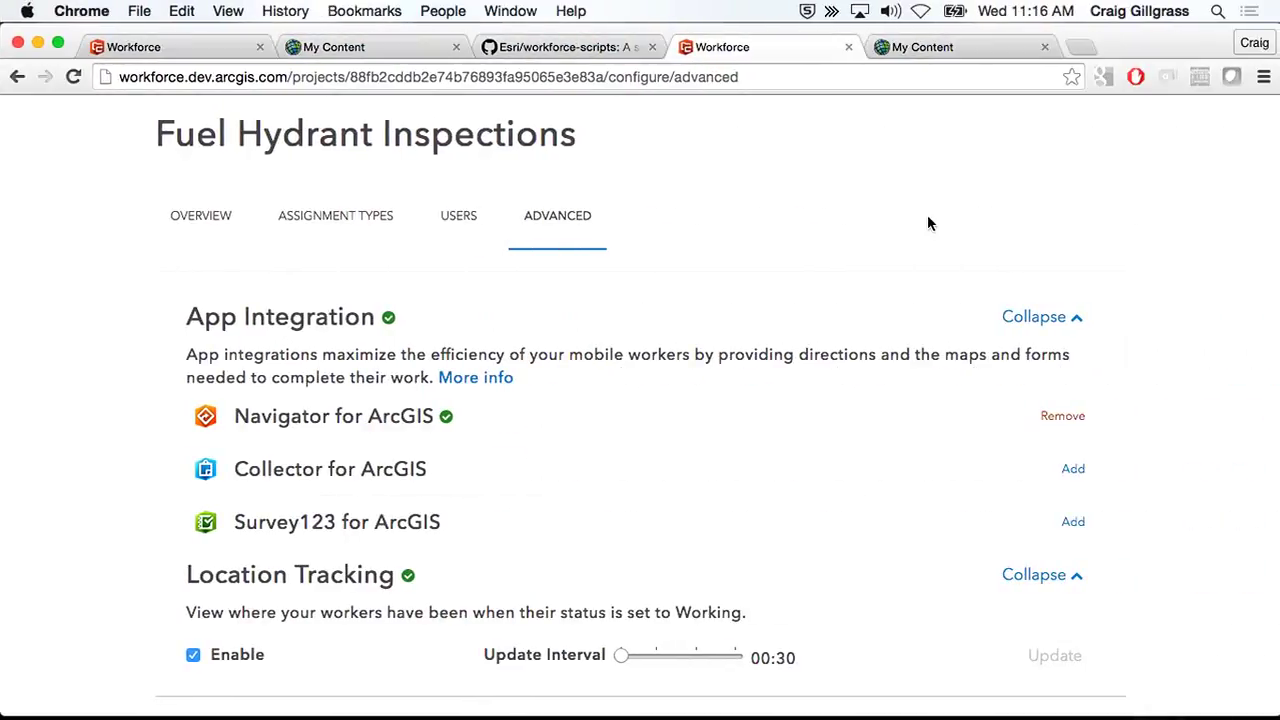